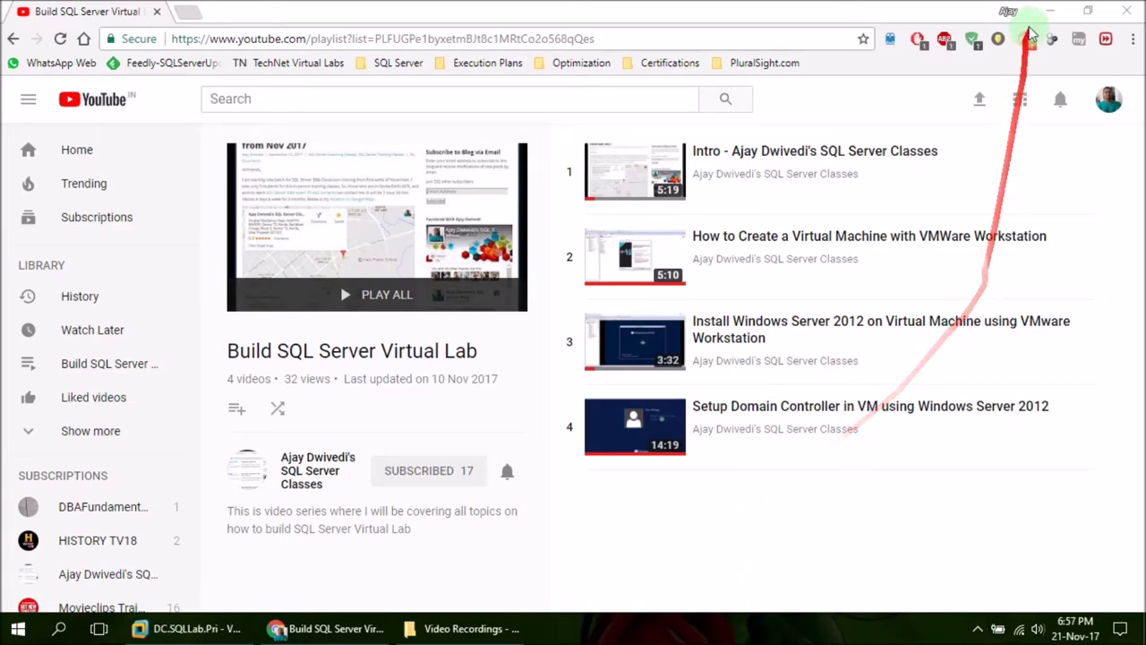
Leave Chrome and bring up the DBServer01 virtual machine in VMware Workstation
left_click(1049, 11)
left_click(205, 624)
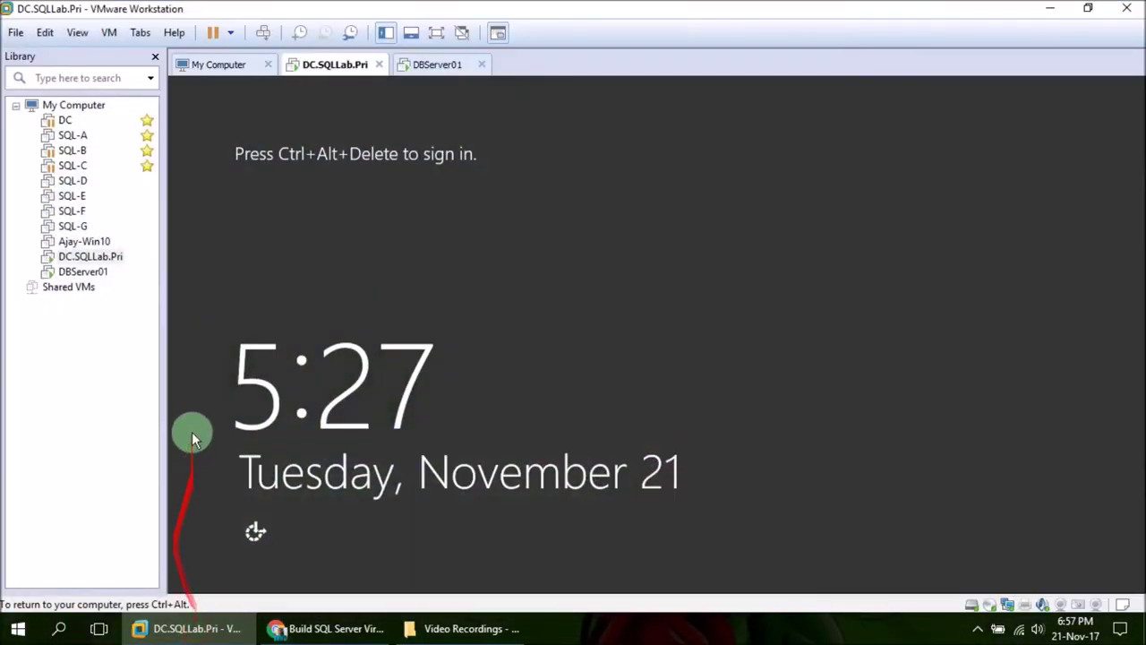
left_click(431, 64)
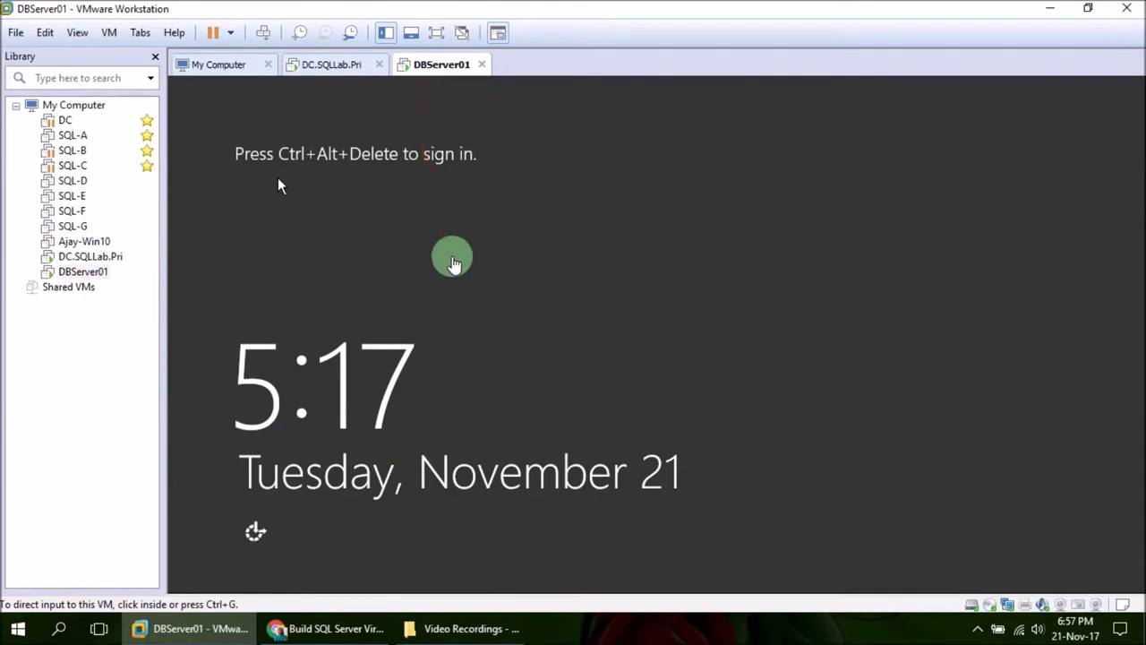
left_click(452, 261)
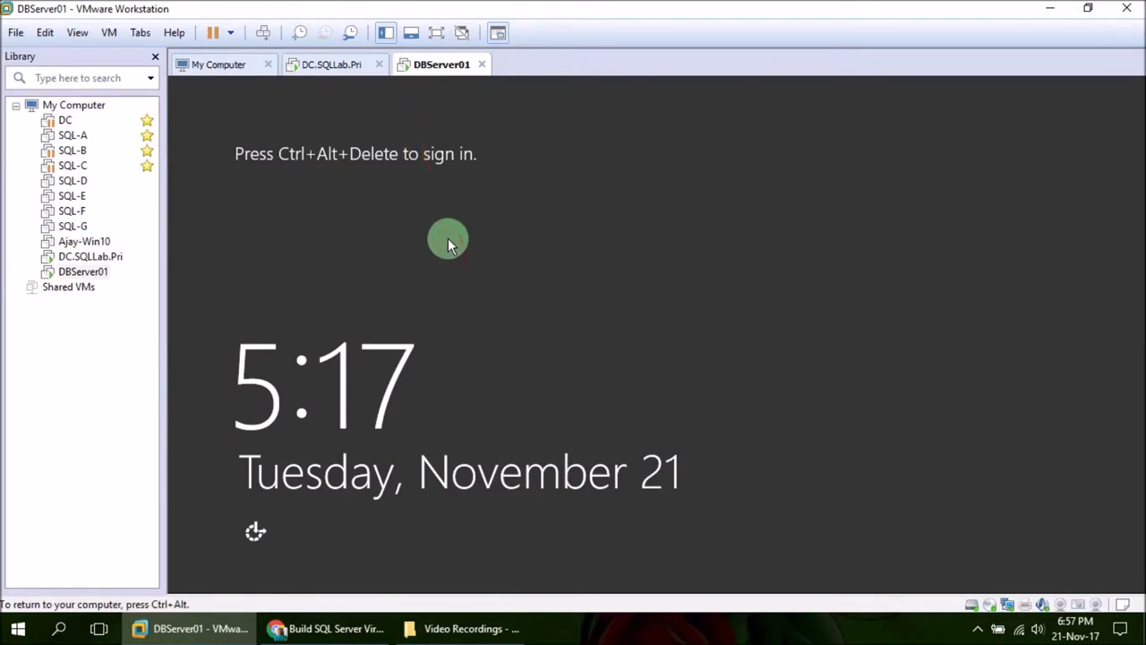
key("ctrl+alt")
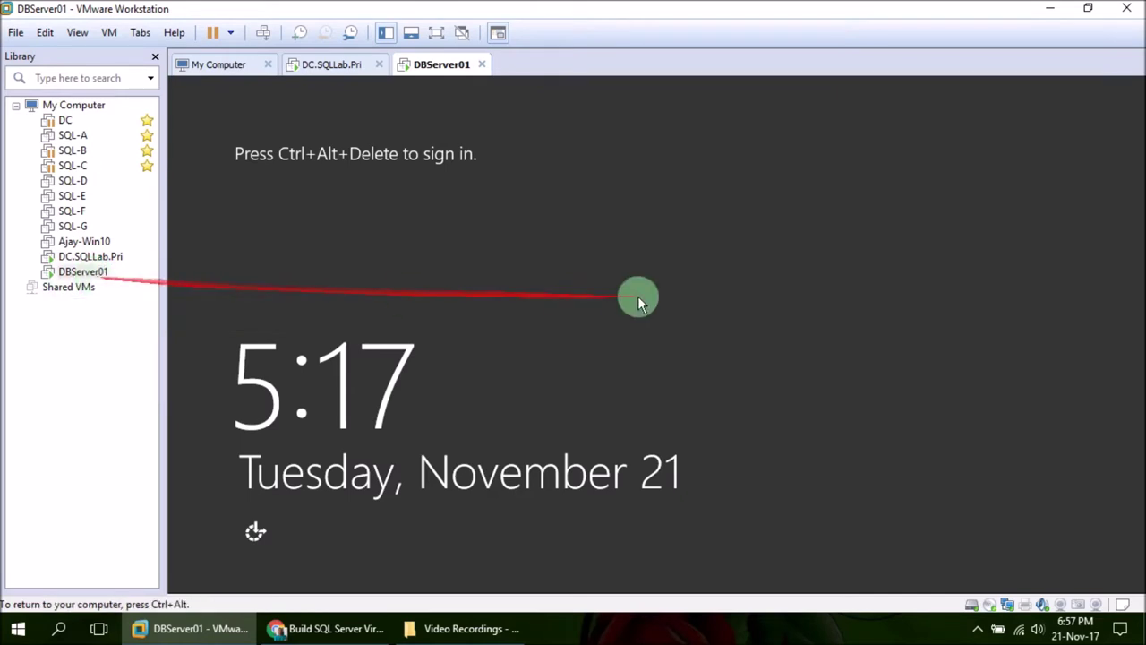
Sign in to DBServer01 as Administrator with the account password
left_click(264, 34)
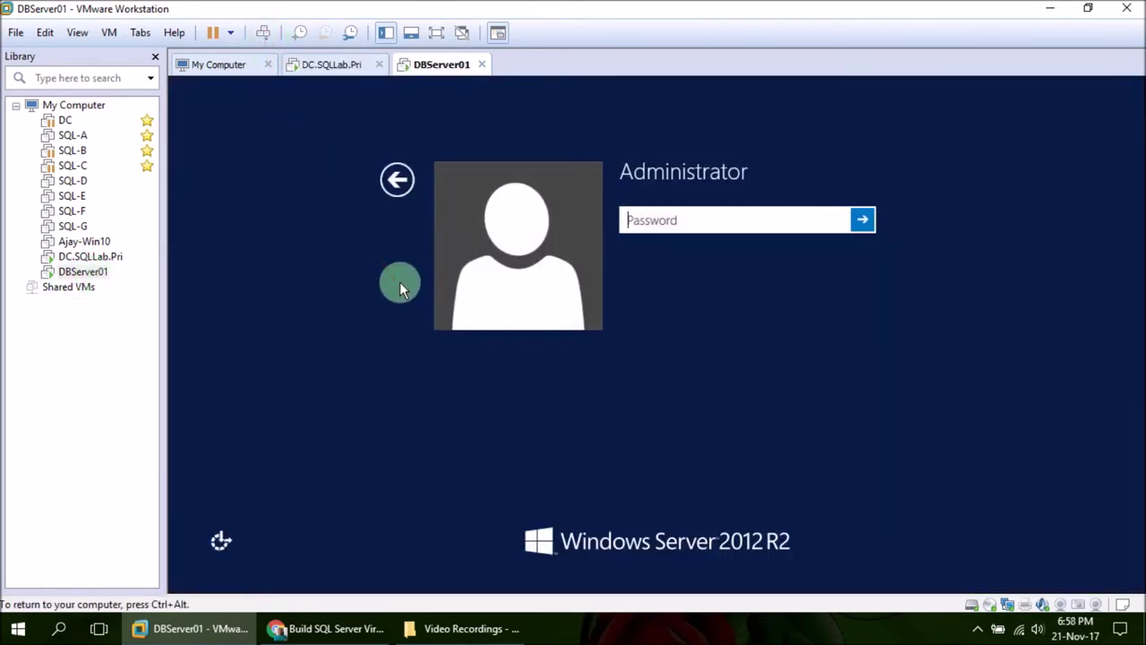
type("********")
key("Return")
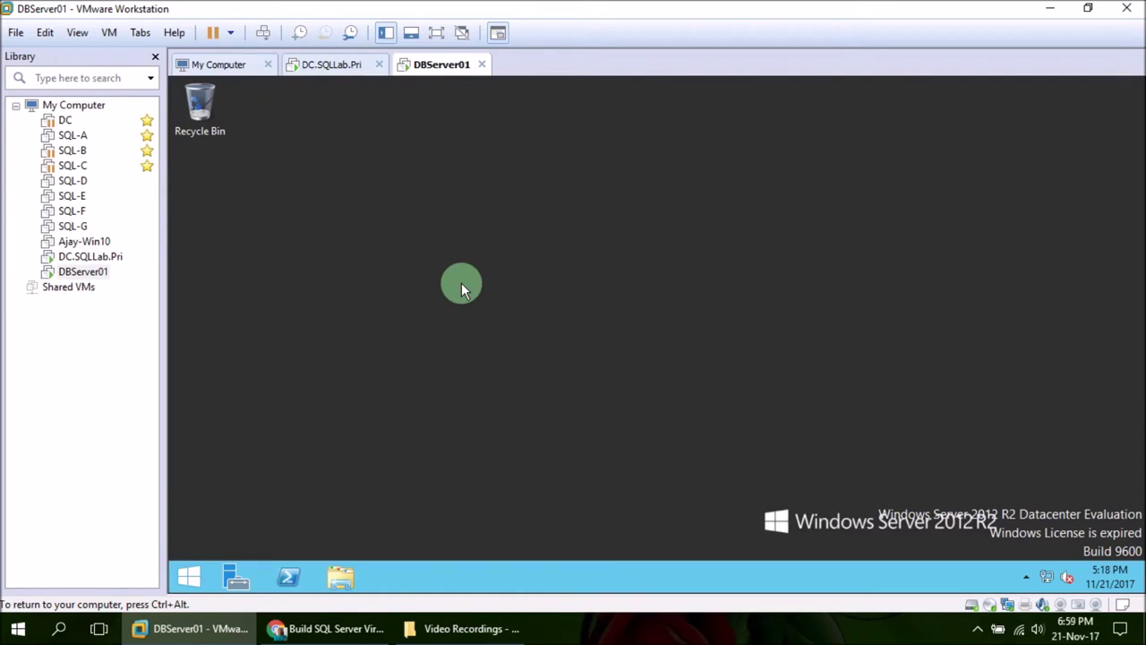
Maximize Server Manager and open This PC's Properties, showing computer name WIN-IKQ09NFN5JN in WORKGROUP
left_click(606, 634)
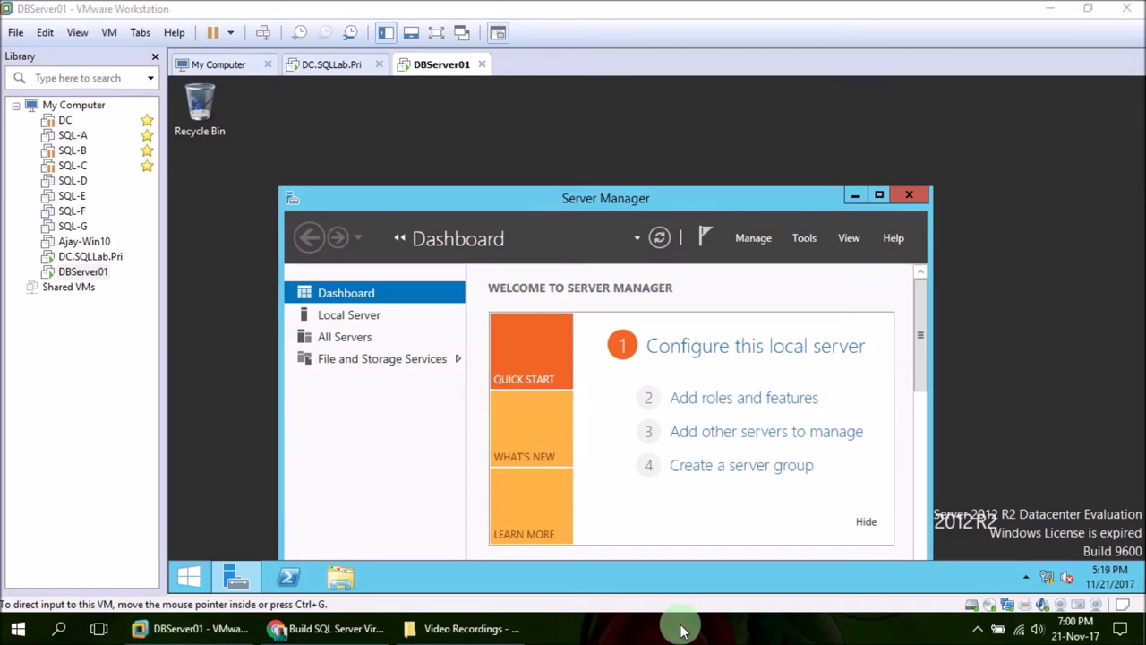
left_click(757, 198)
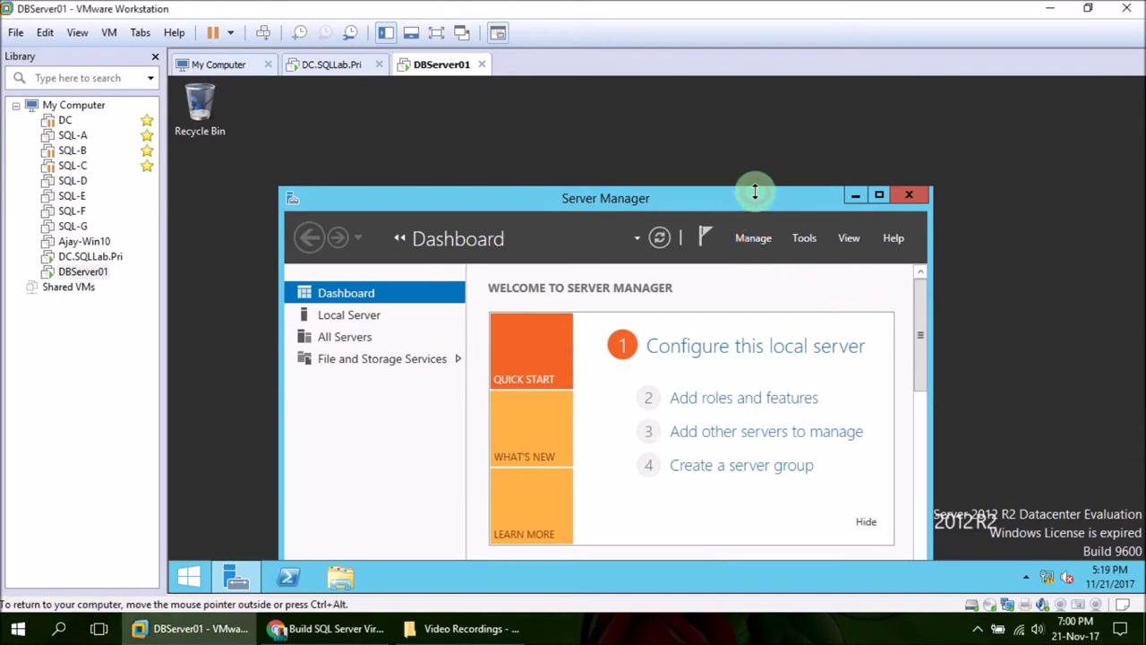
left_click(881, 196)
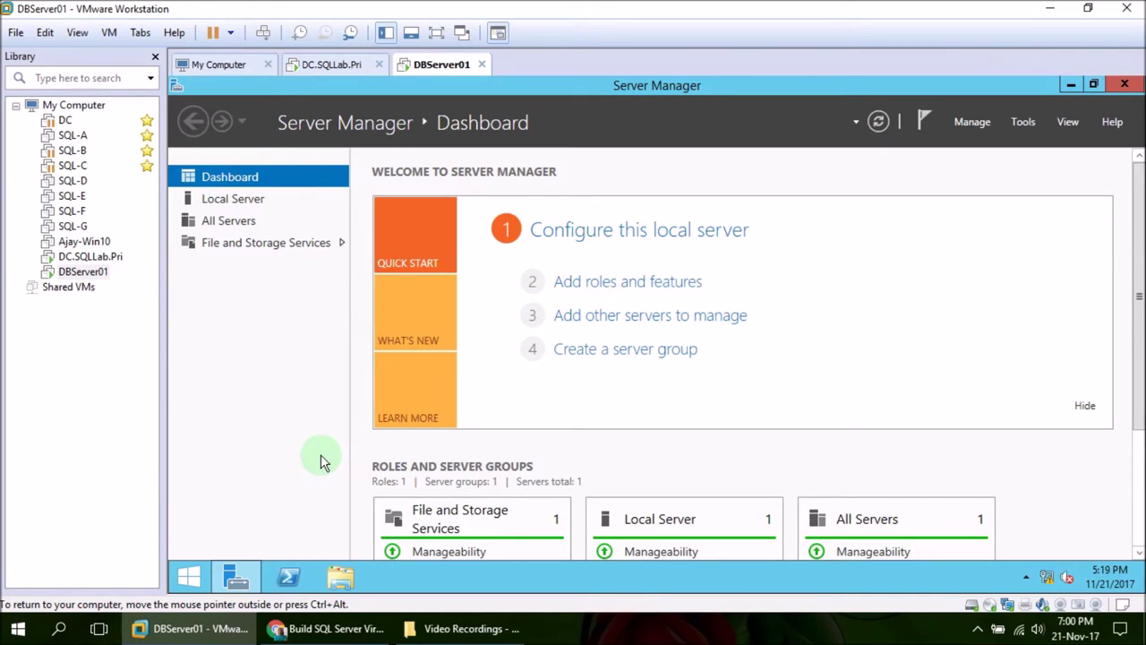
left_click(196, 576)
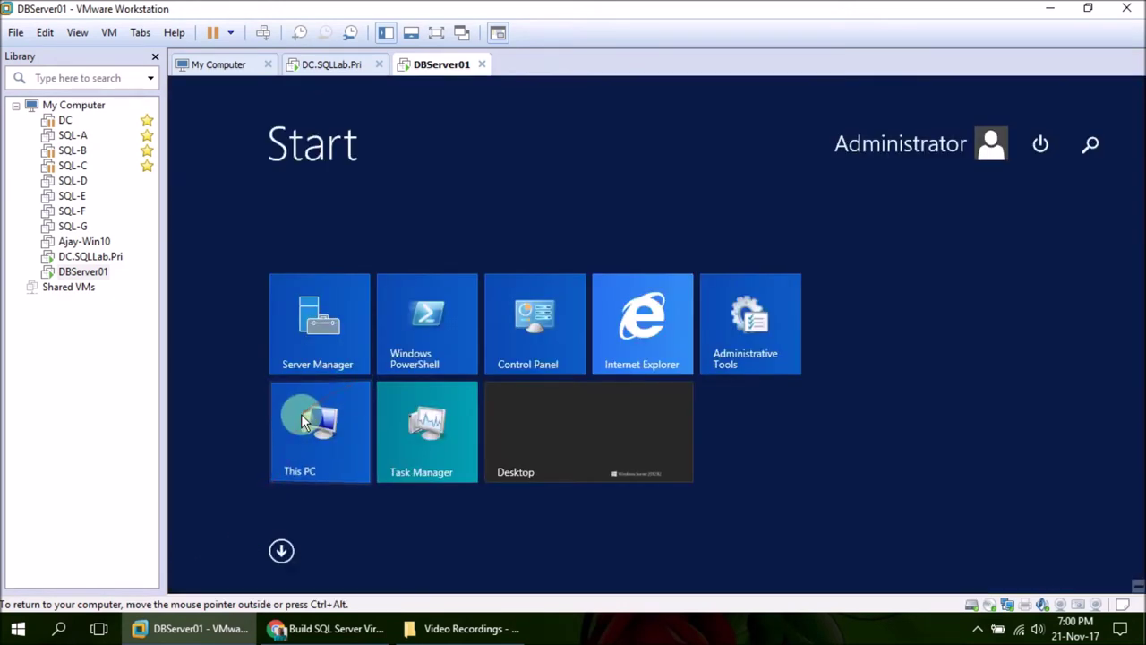
right_click(300, 411)
left_click(352, 464)
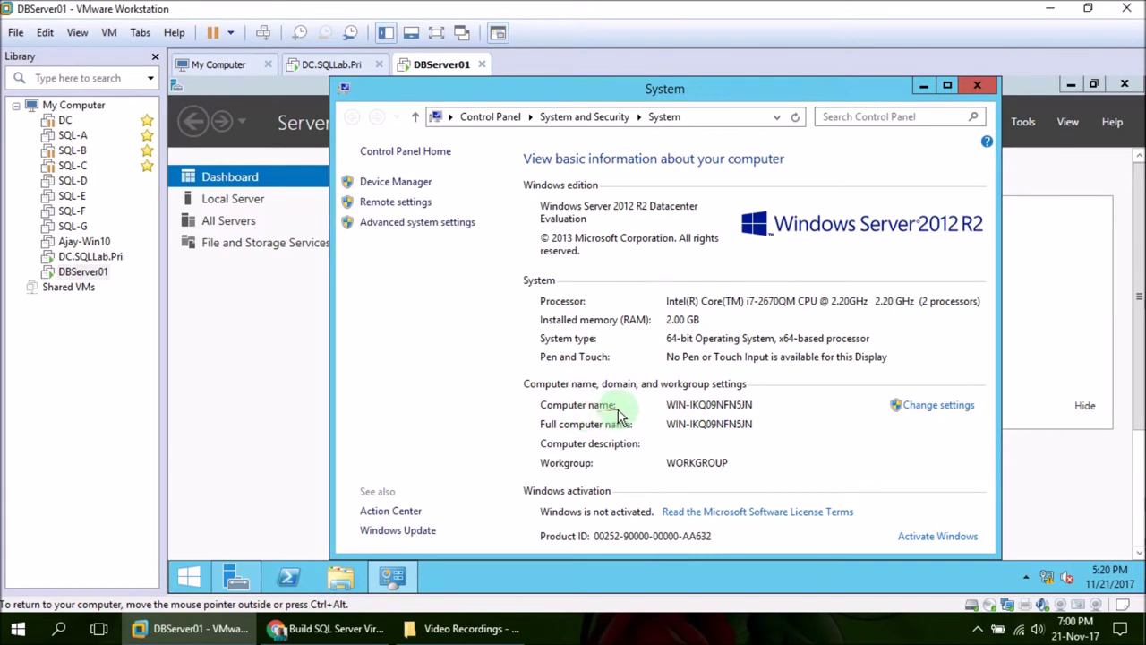
Rename the computer from WIN-IKQ09NFN5JN to DBServer01 and close System Properties
left_click(931, 404)
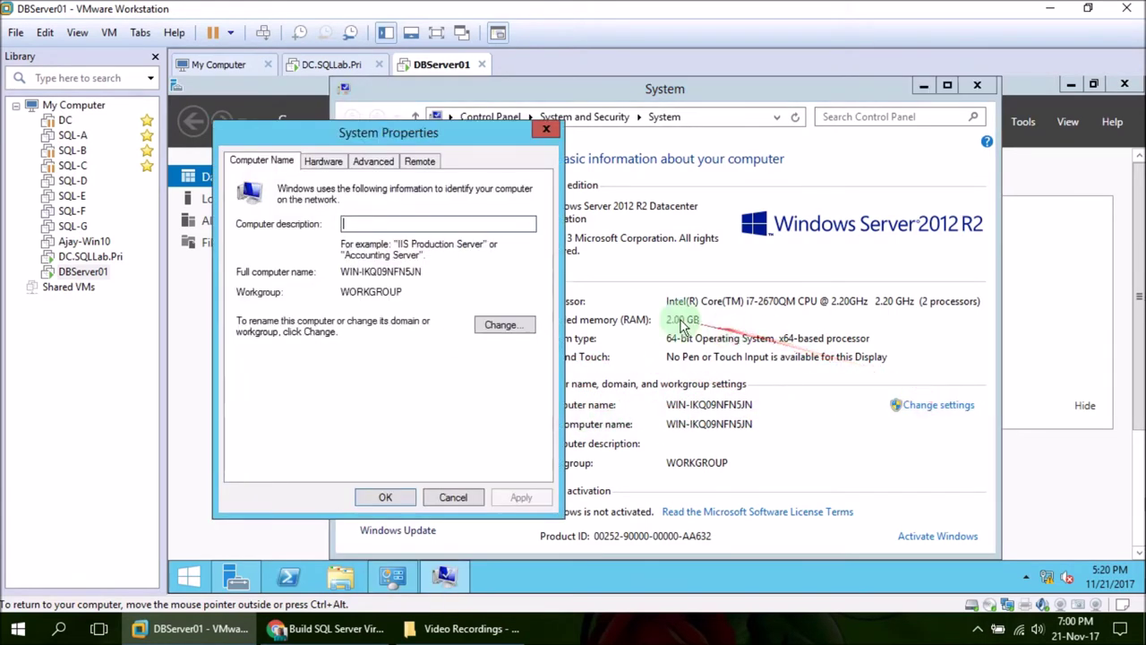
left_click(488, 323)
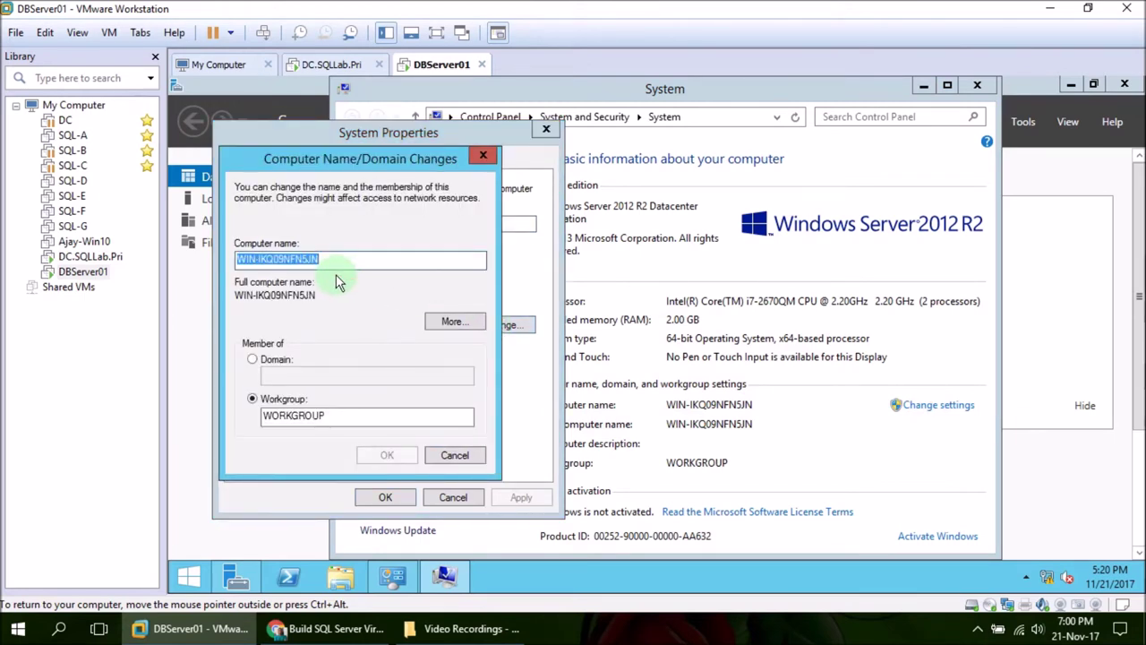
type("DBServer")
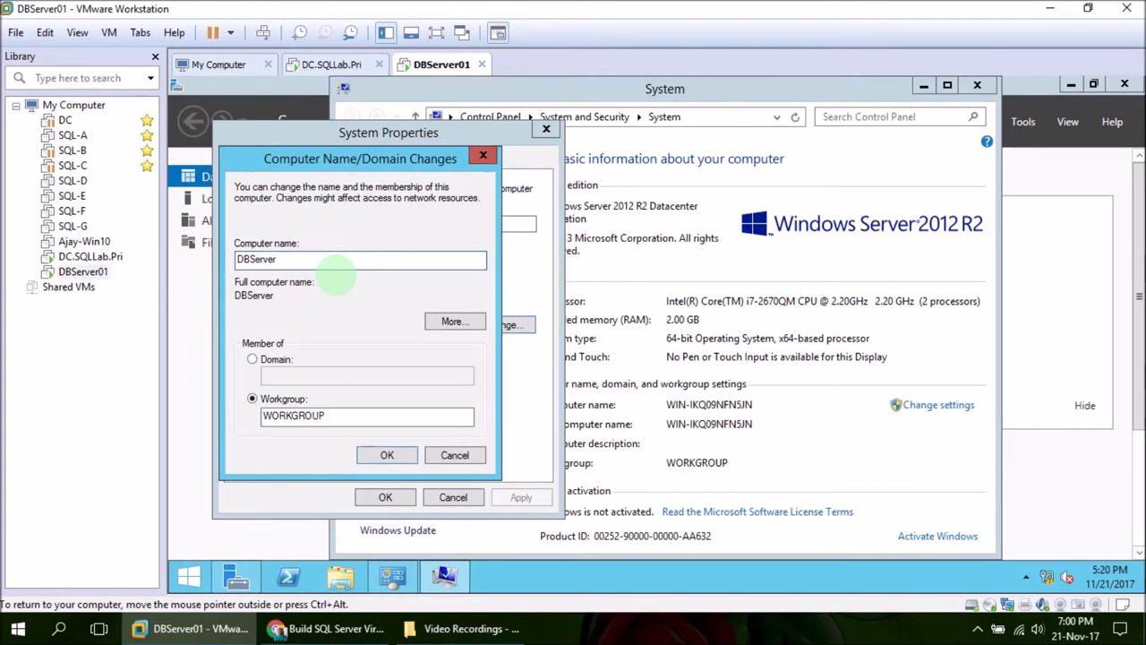
type("01")
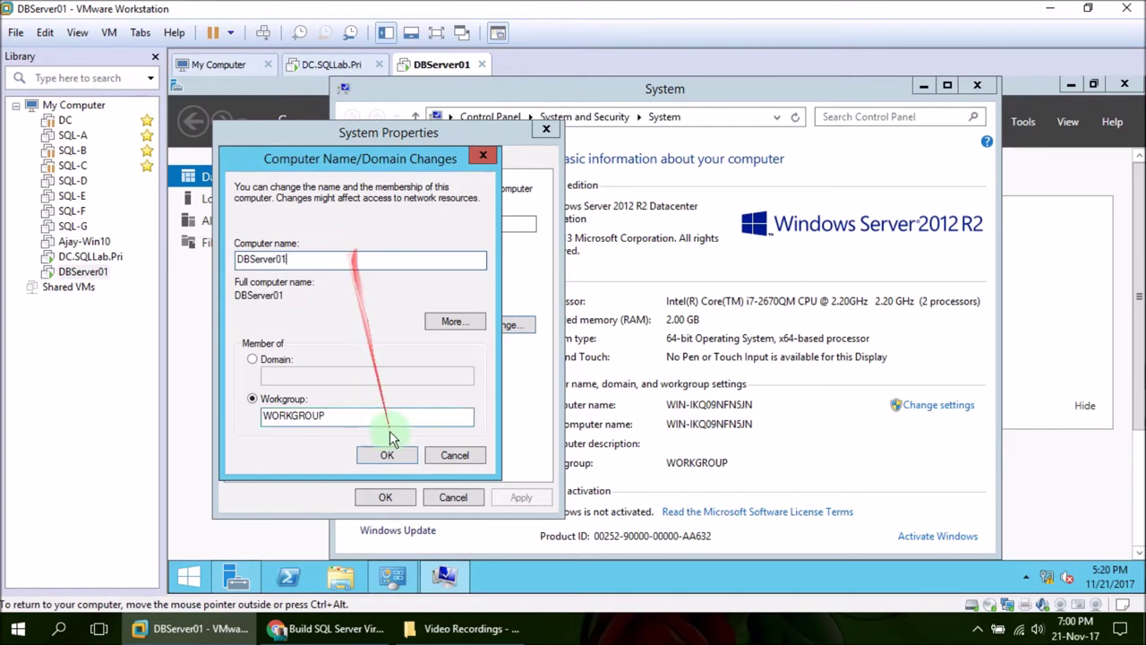
left_click(385, 458)
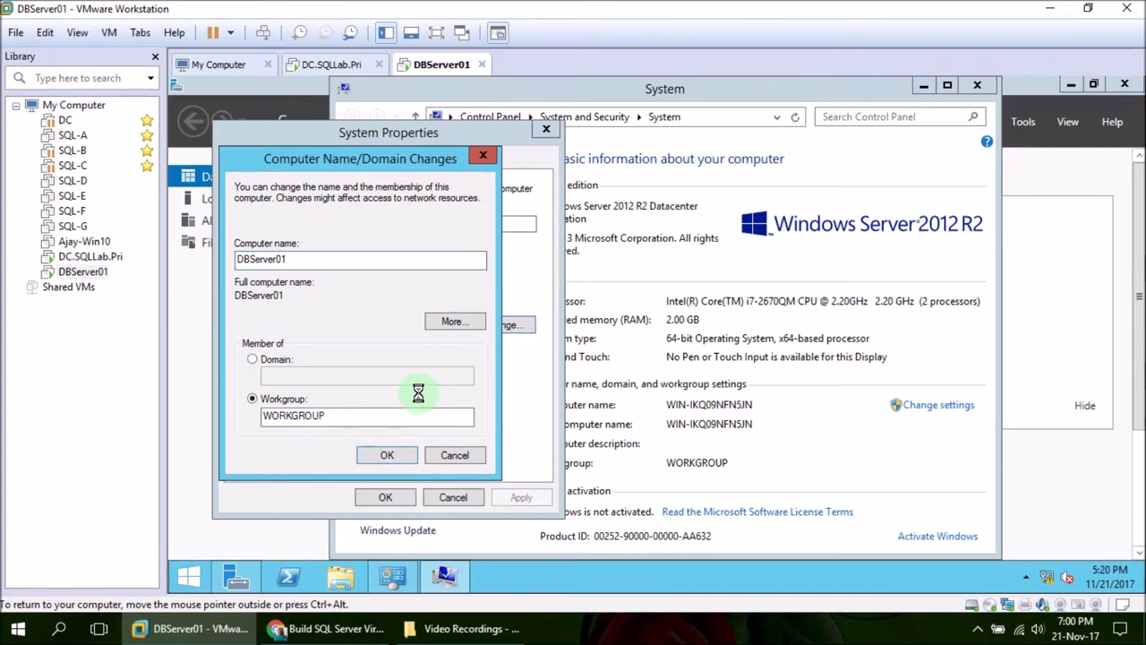
left_click(760, 347)
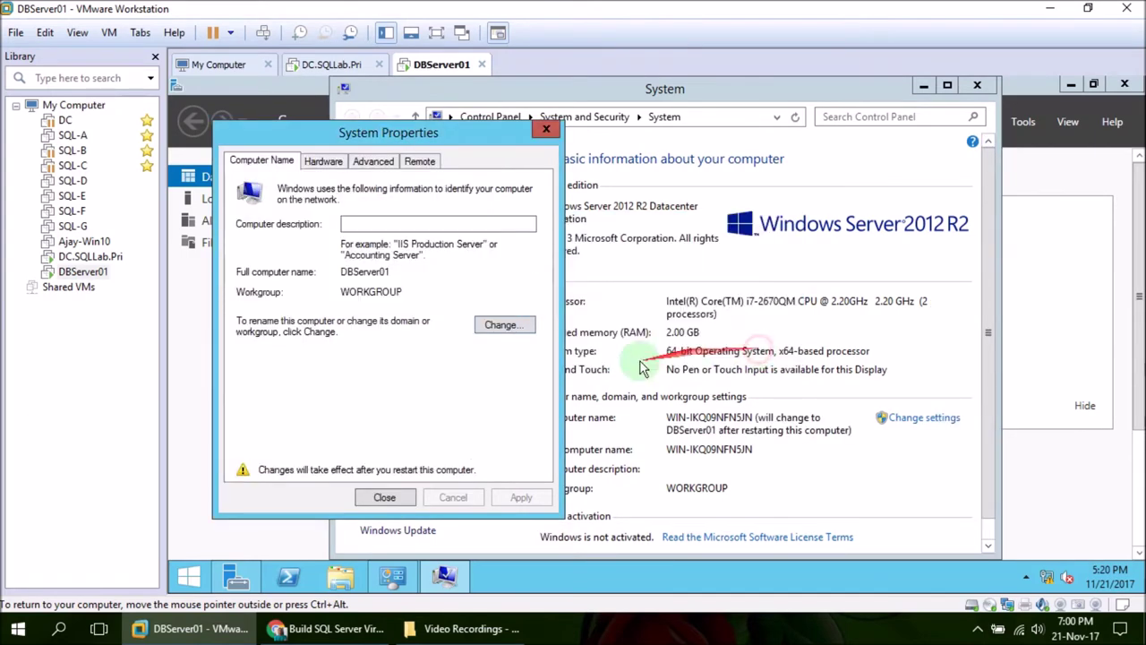
left_click(385, 499)
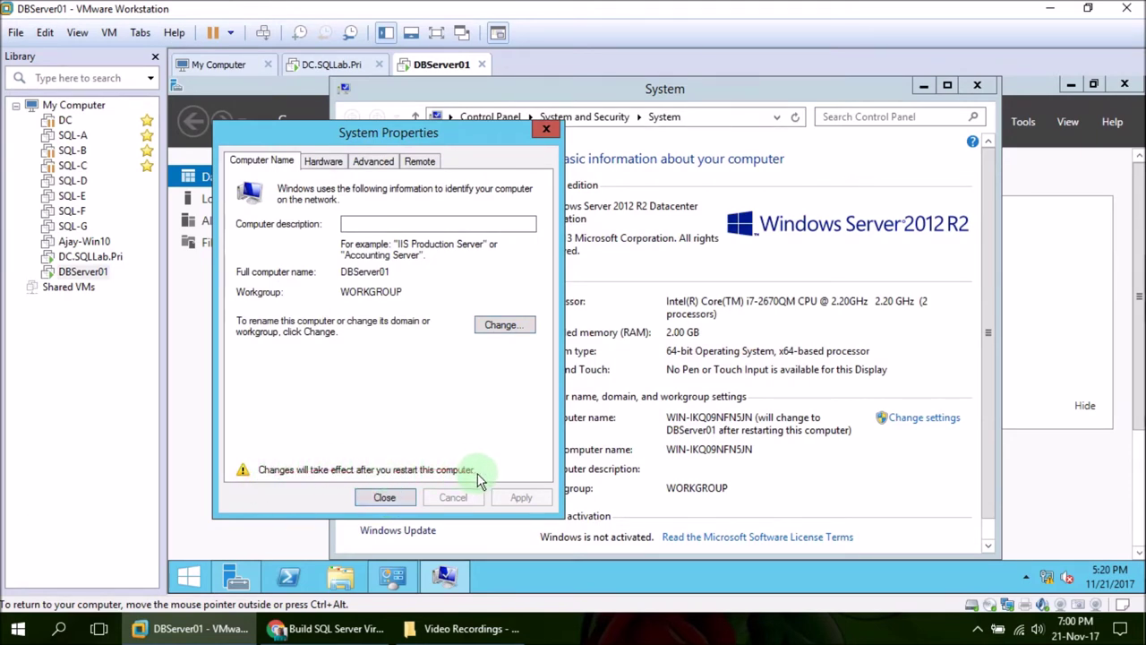
left_click(383, 496)
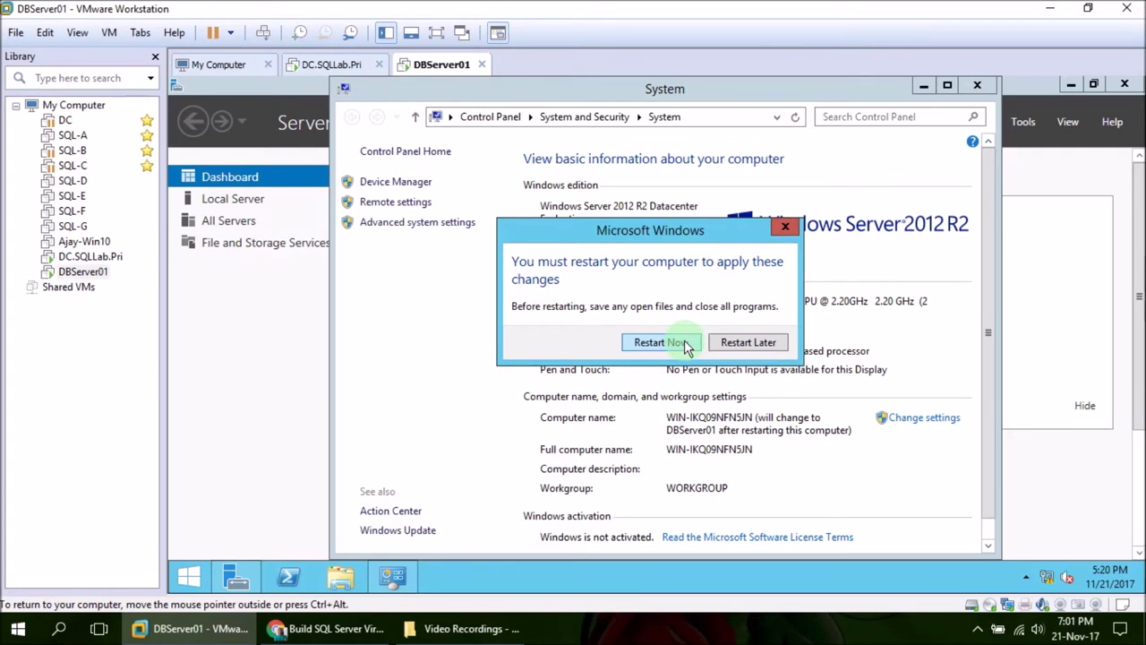
Restart the guest now and sign back in as Administrator with the account password
left_click(685, 345)
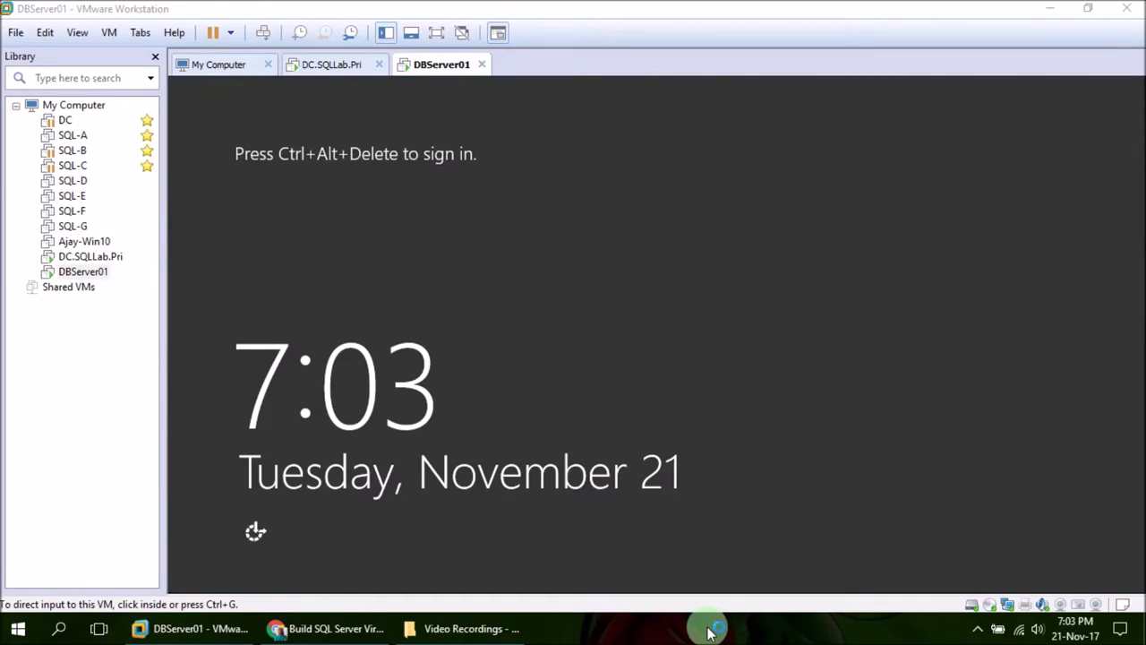
left_click(411, 231)
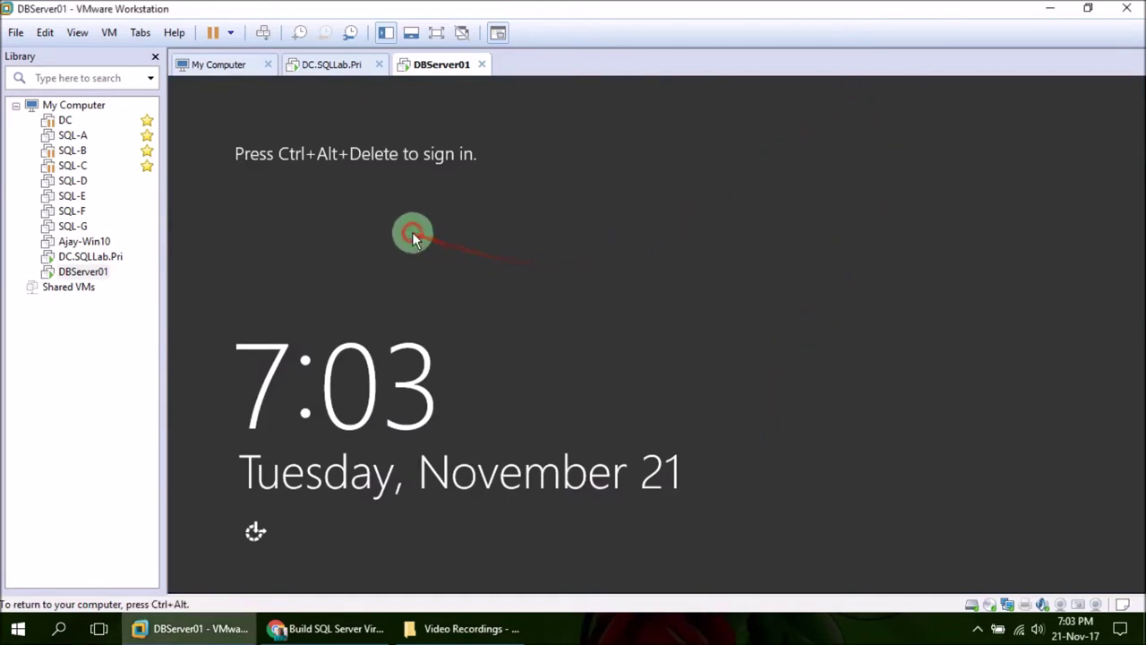
left_click(263, 32)
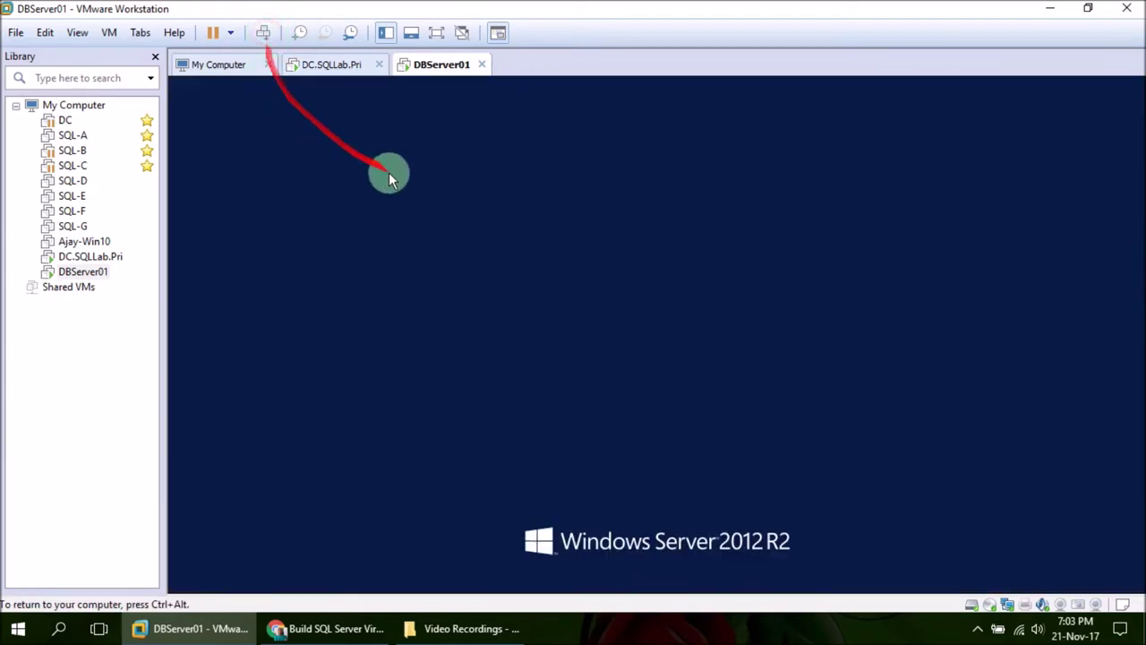
type("P@ssw")
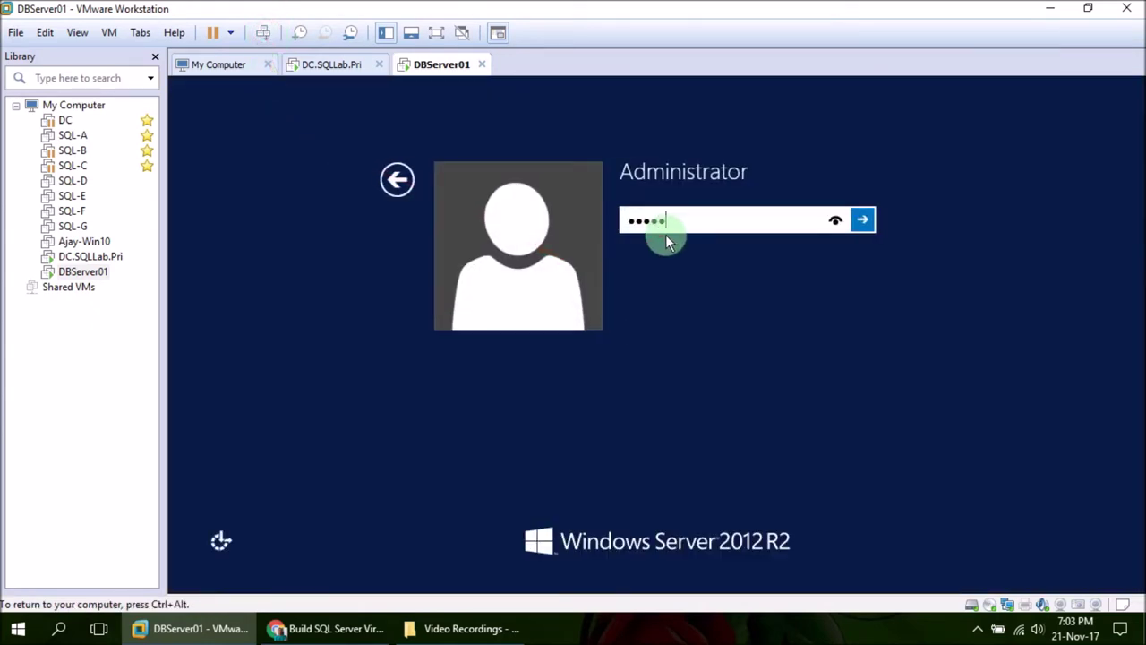
type("0rd")
key("Return")
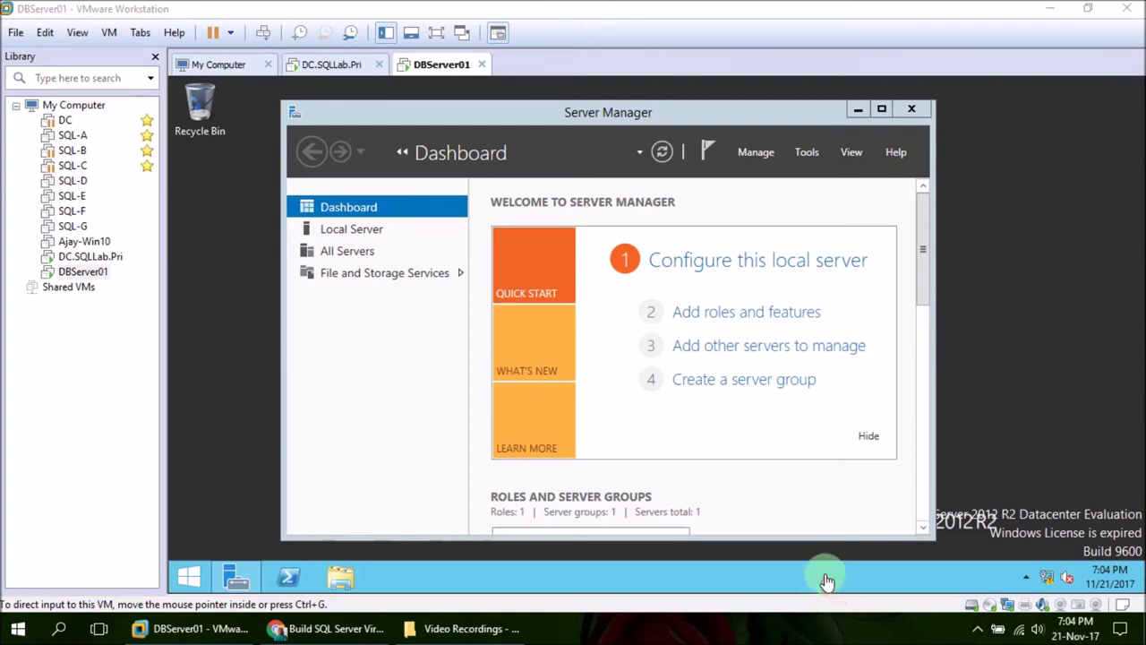
Open Network and Sharing Center on the domain controller VM
left_click(317, 71)
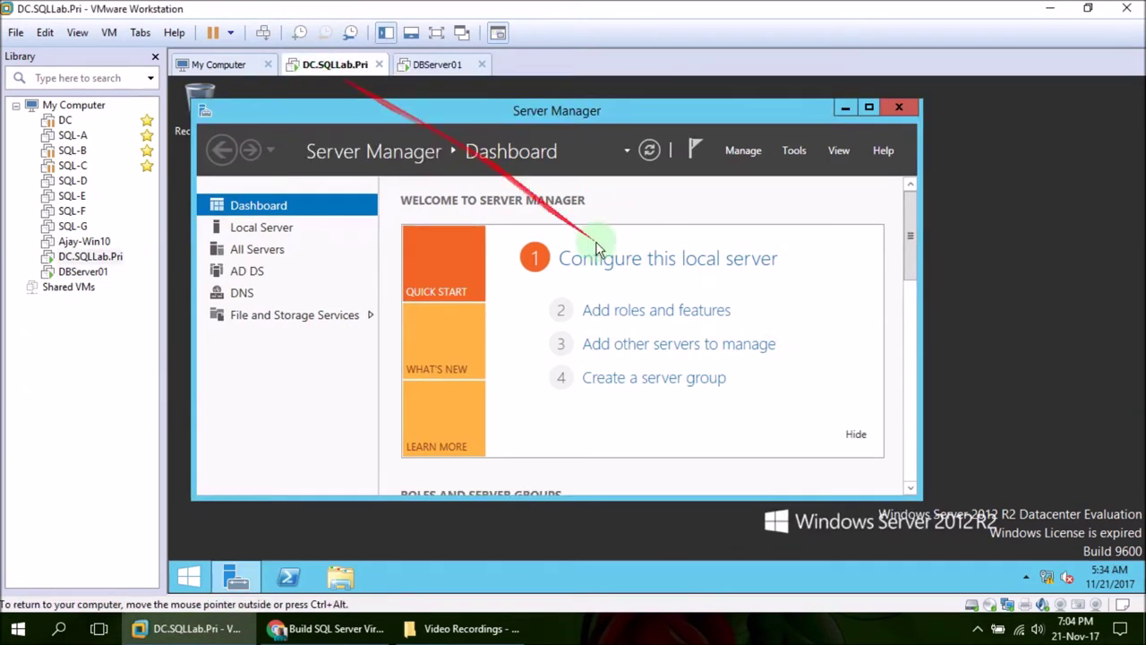
mouse_move(1057, 584)
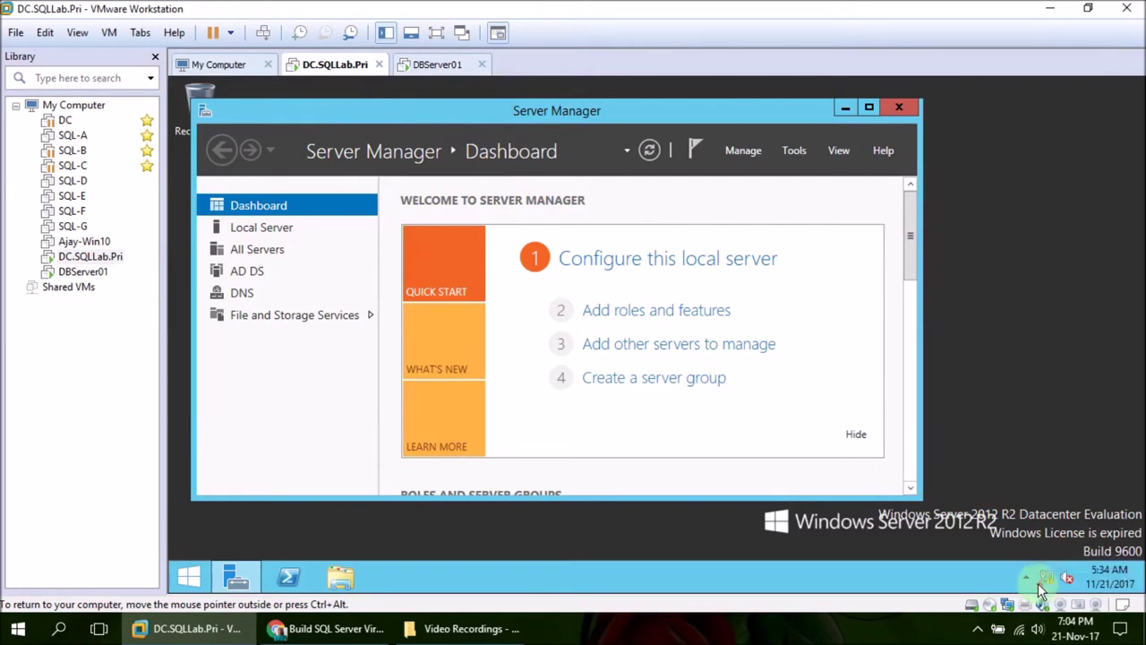
right_click(1047, 586)
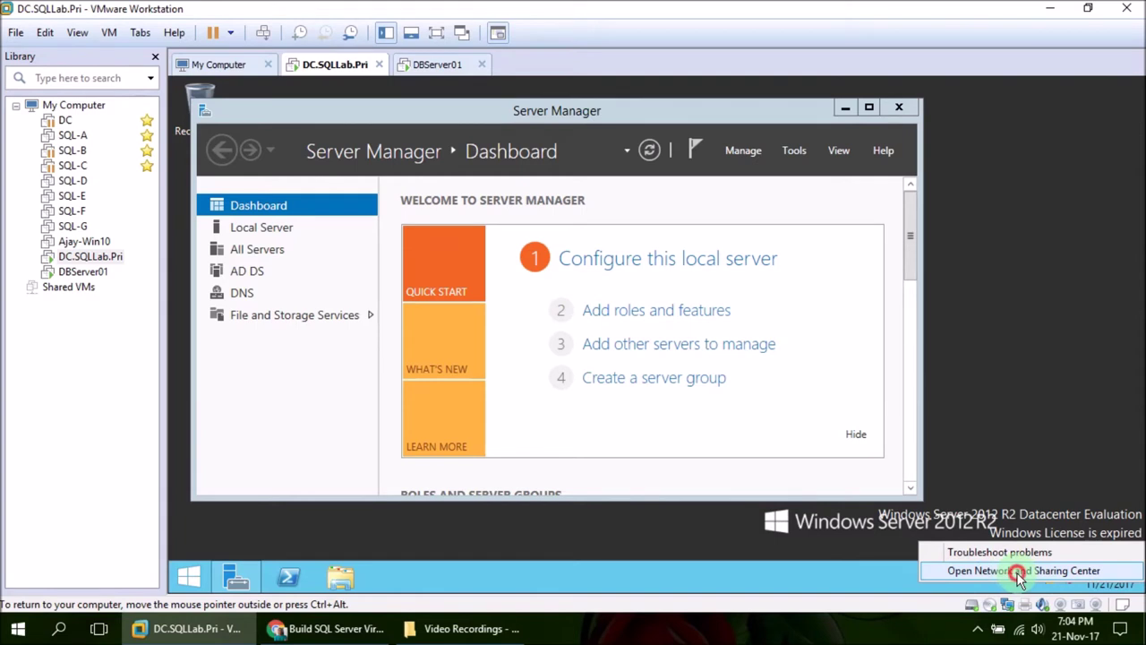
left_click(1019, 573)
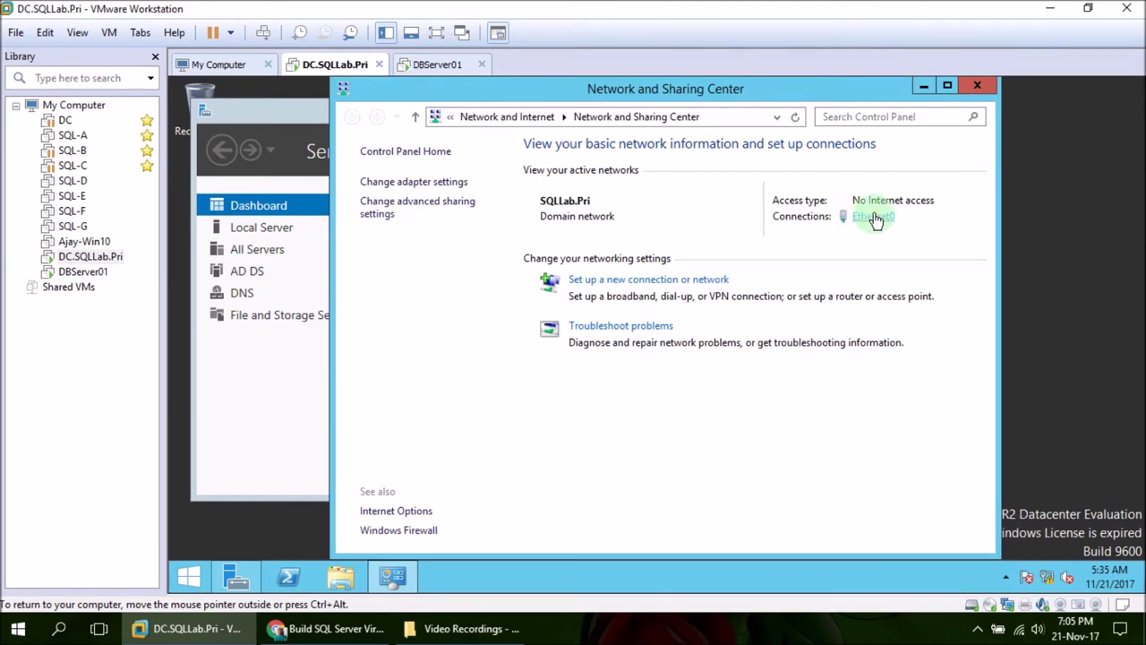
Read Ethernet0's details (IPv4 20.20.20.10, mask 255.0.0.0), then close all network windows
left_click(875, 217)
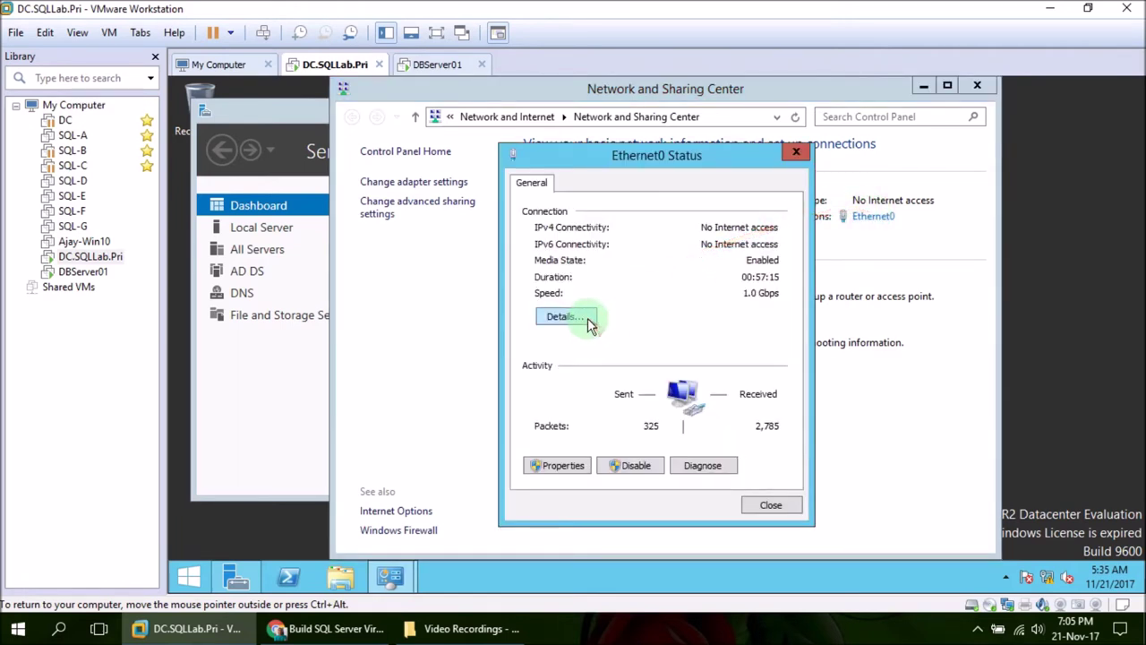
left_click(570, 318)
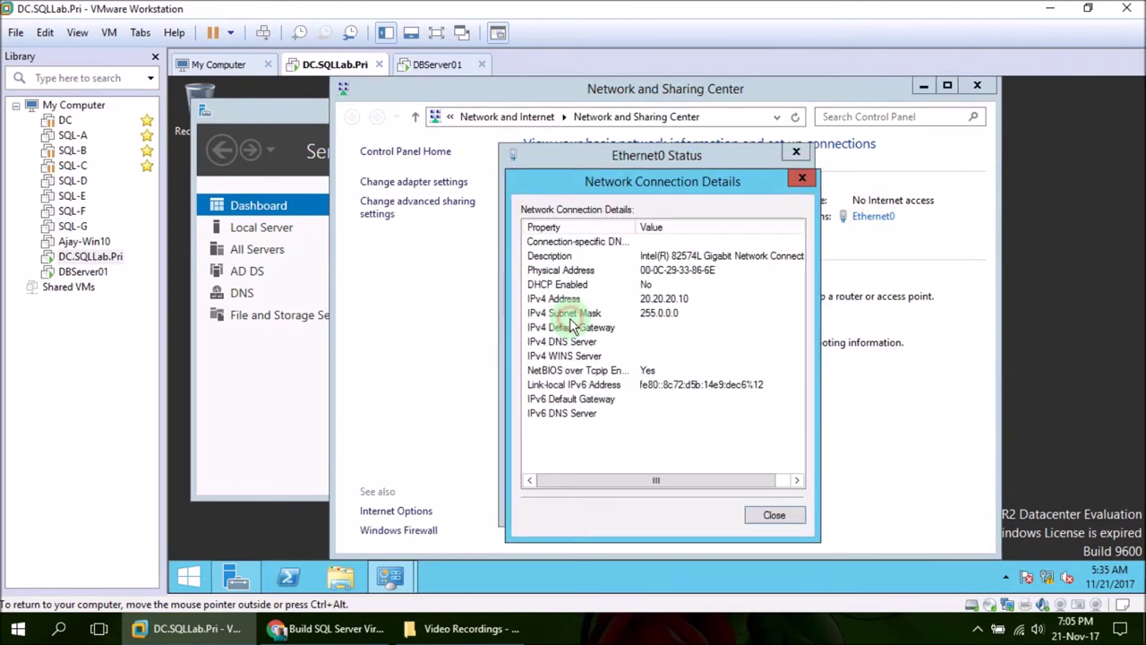
left_click(671, 299)
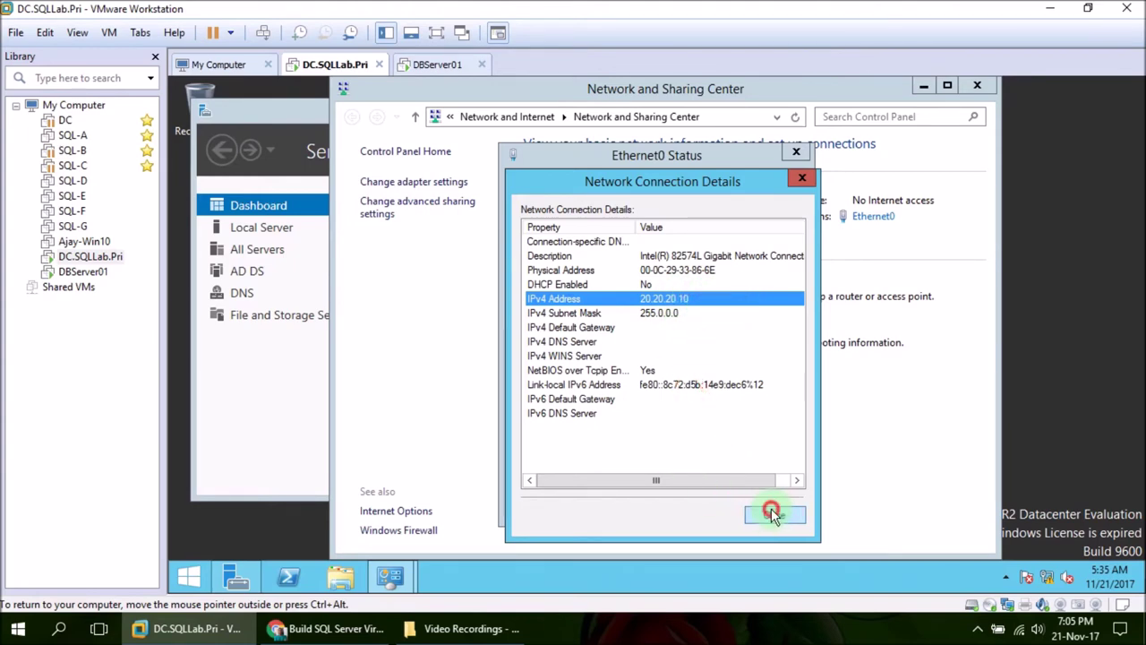
left_click(770, 513)
left_click(770, 505)
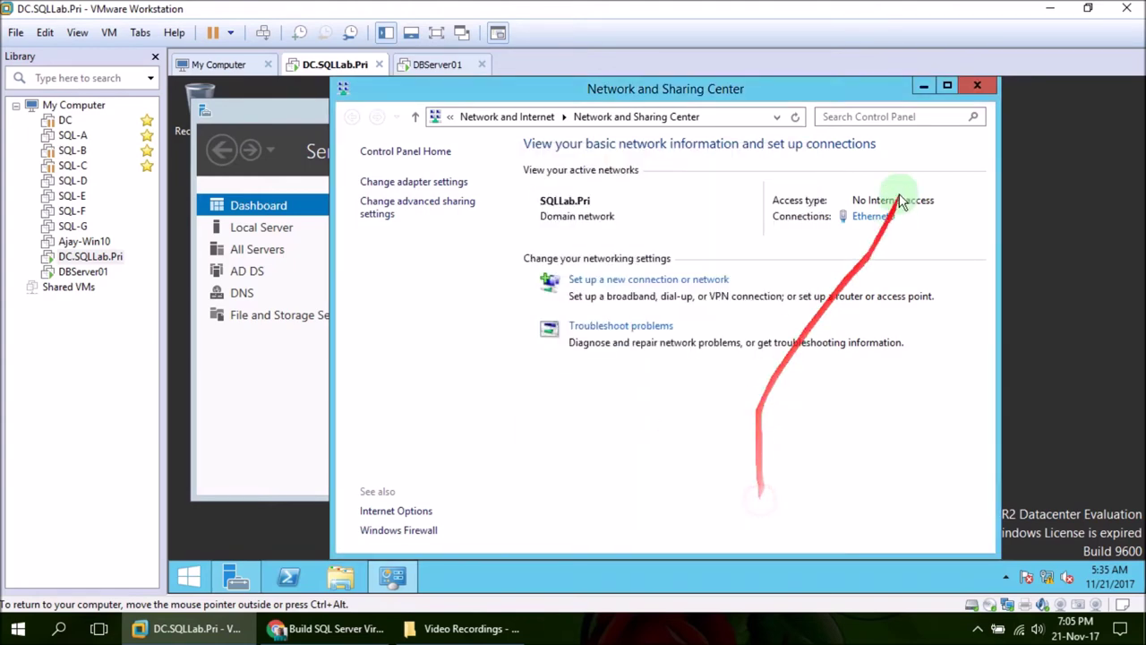
left_click(979, 89)
Open the TCP/IPv4 properties of DBServer01's Ethernet0 adapter
left_click(431, 65)
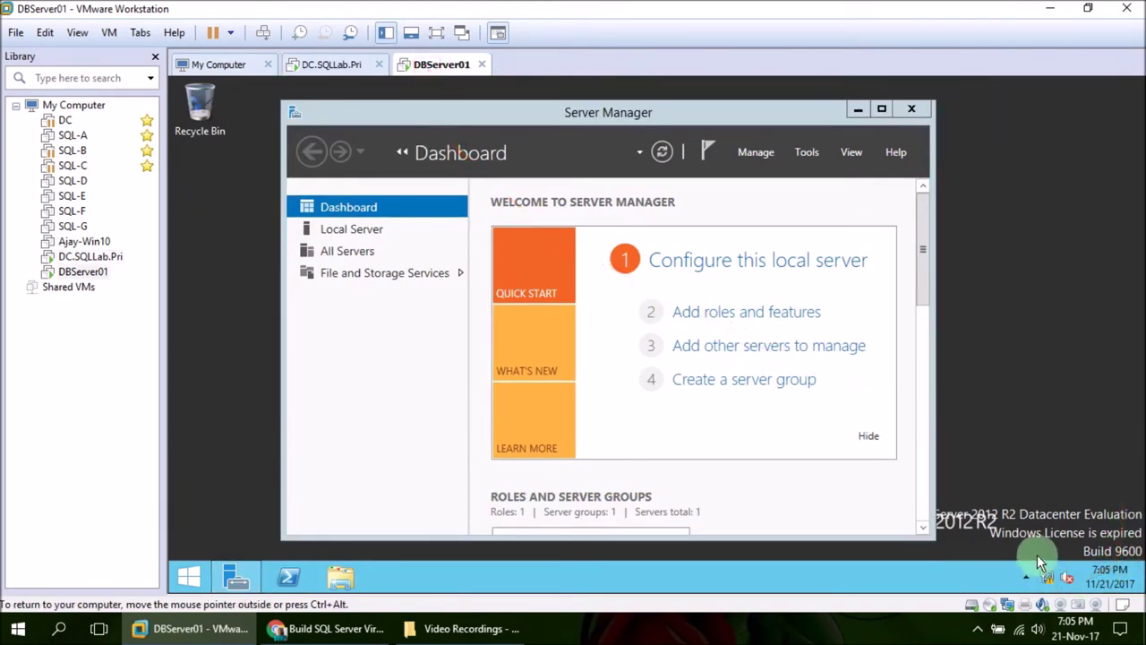
mouse_move(1049, 580)
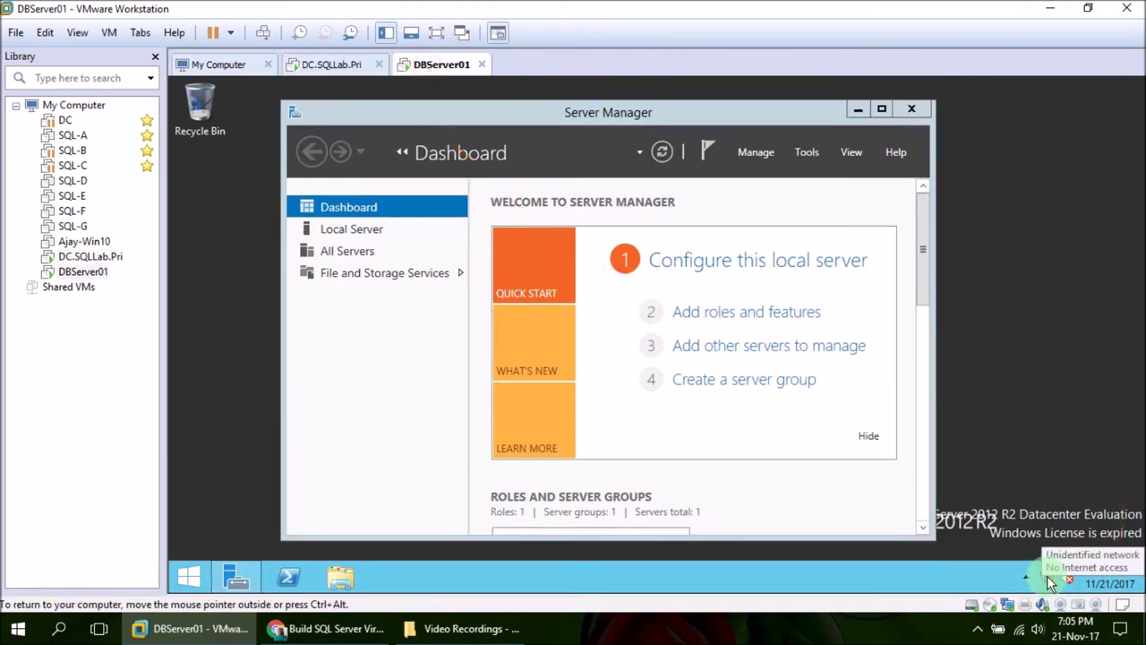
right_click(1049, 580)
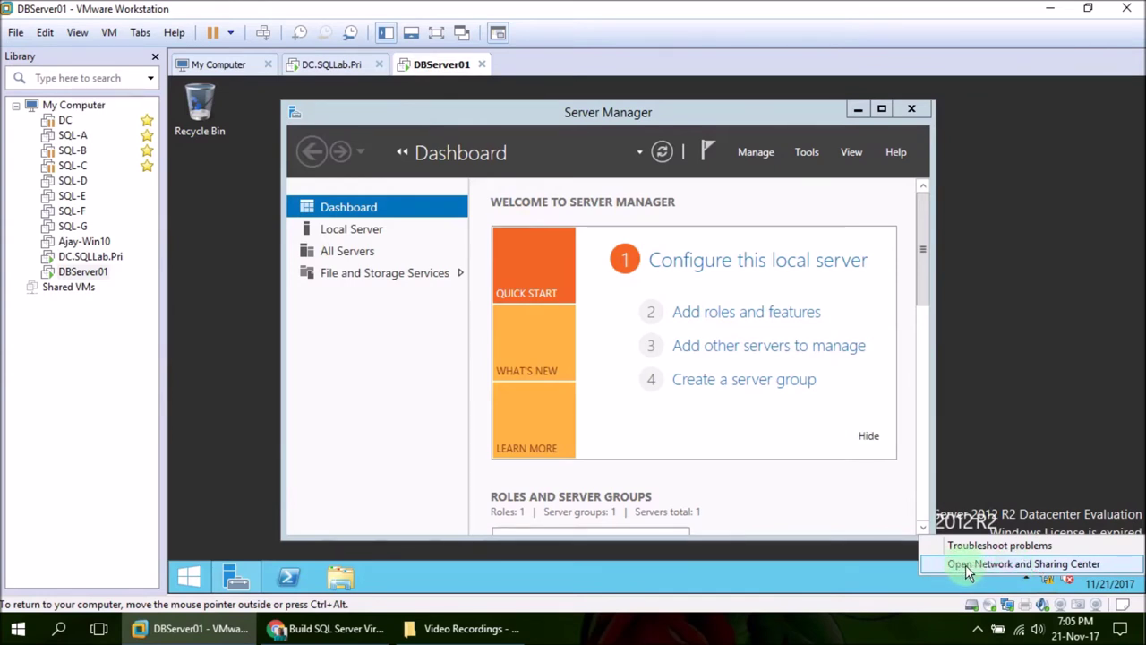
left_click(1064, 565)
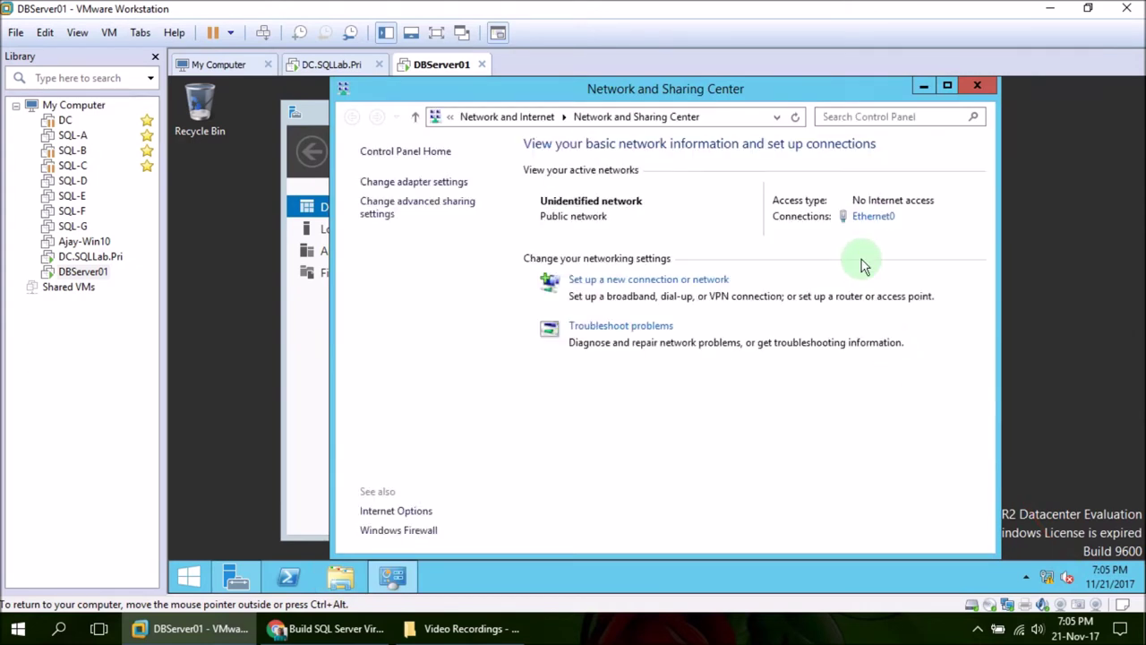
left_click(870, 216)
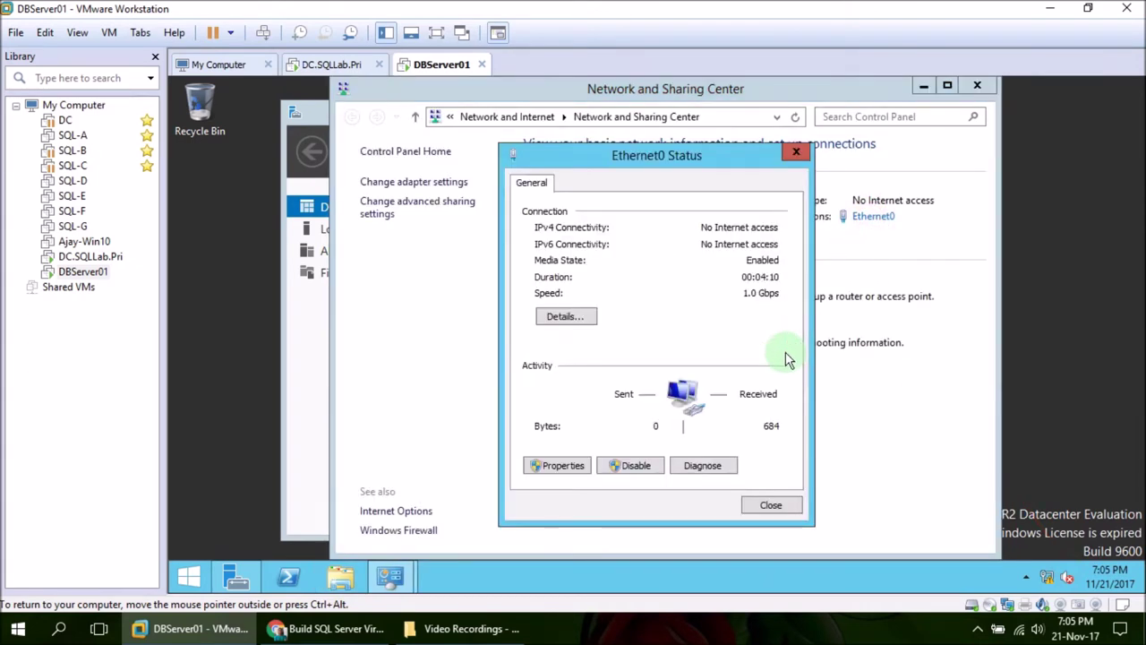
left_click(555, 467)
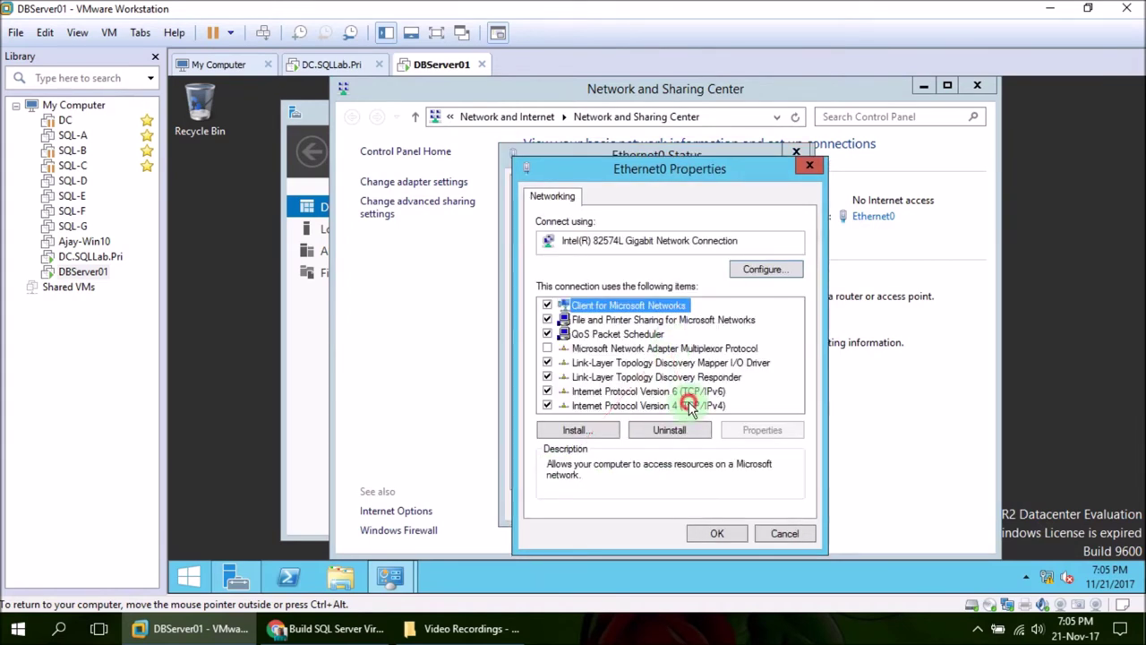
left_click(689, 406)
left_click(759, 430)
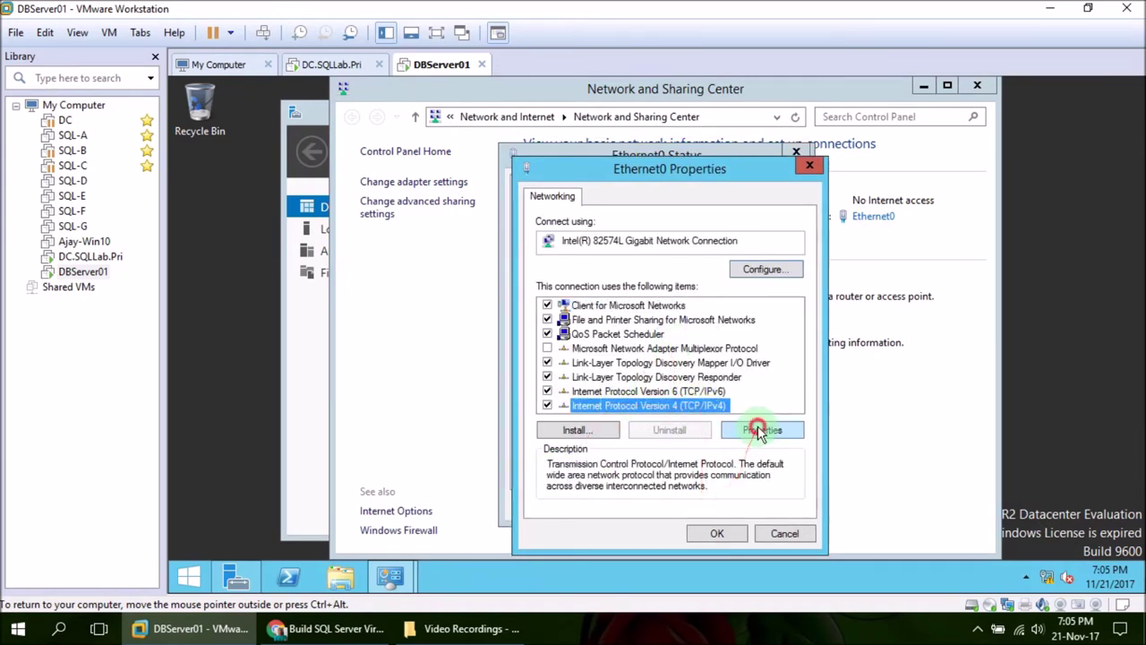
Assign static IP 20.20.20.20, mask 255.0.0.0 and DNS 20.20.20.10, then apply
left_click(646, 302)
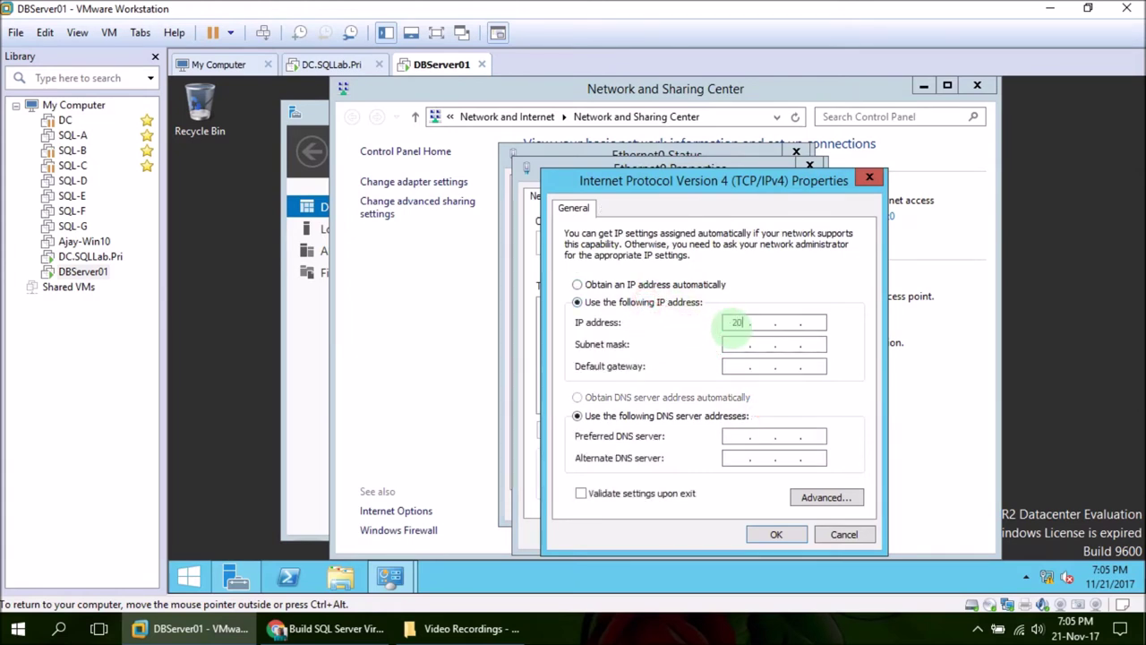
left_click(736, 324)
type("20 . 20 . 20 . 20")
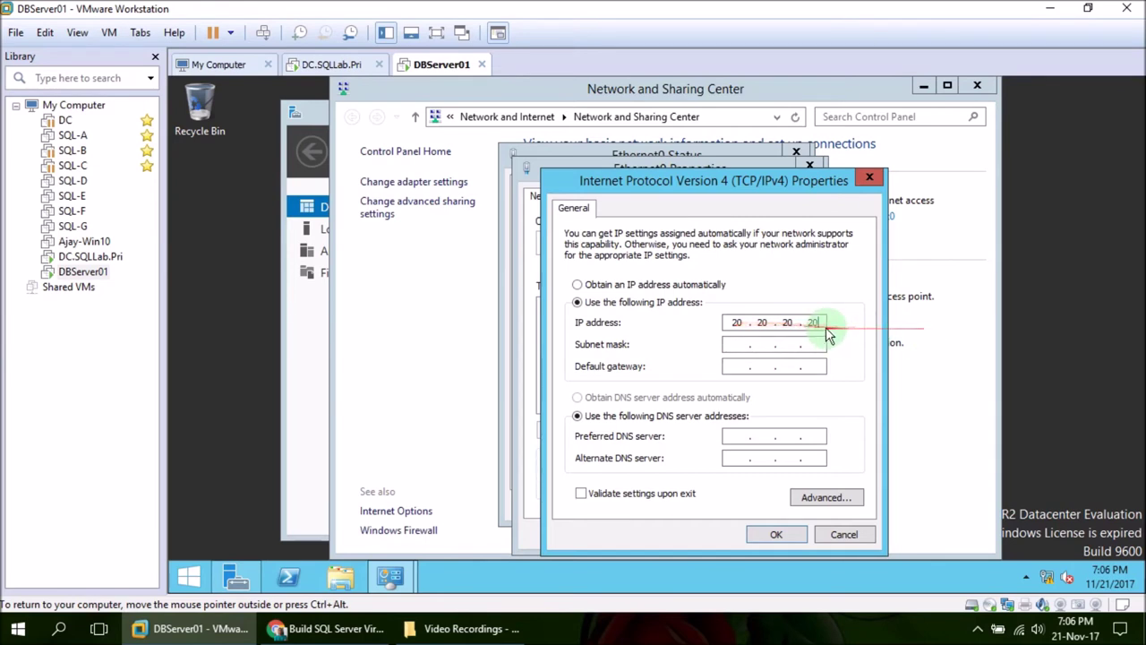
double_click(812, 322)
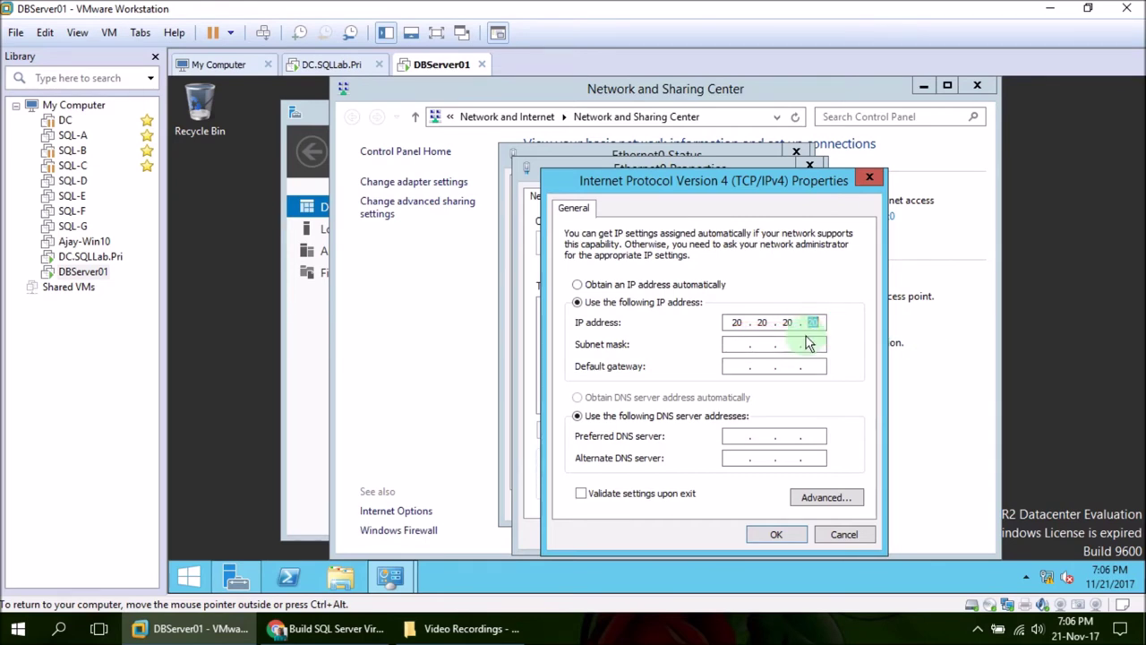
left_click(752, 346)
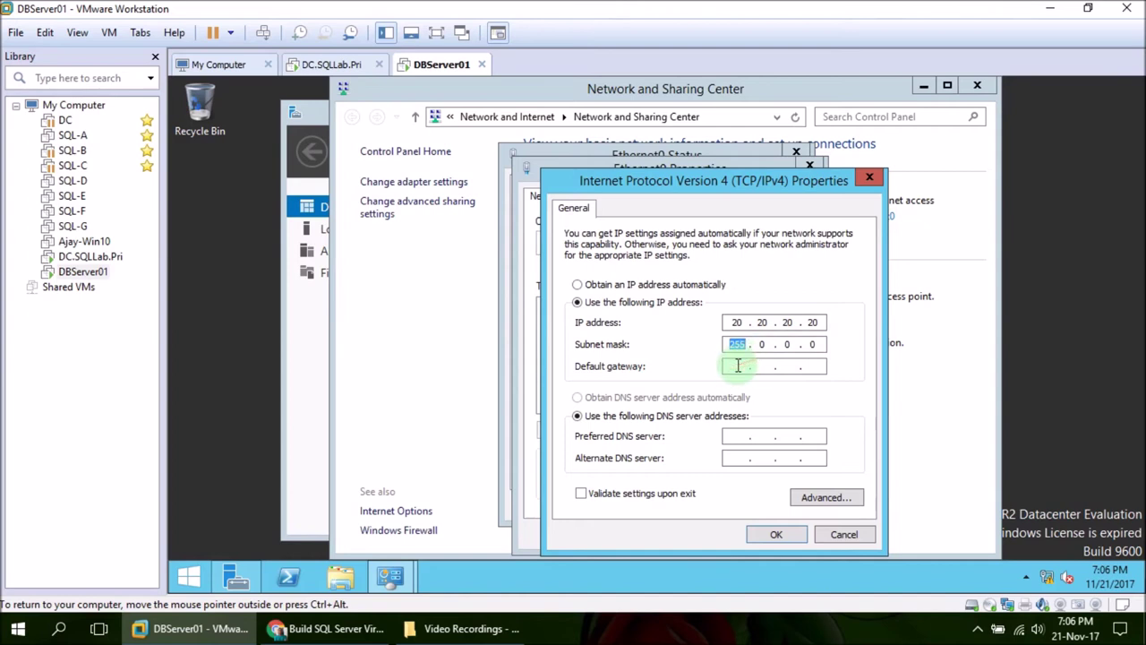
left_click(743, 436)
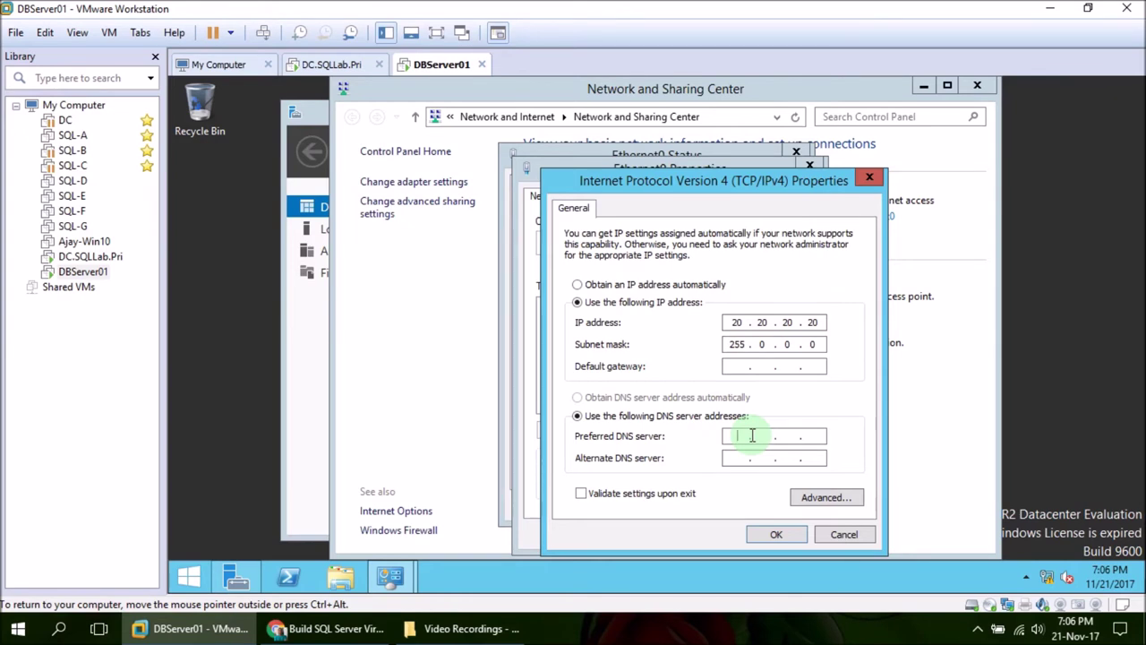
type("20.20.20.10")
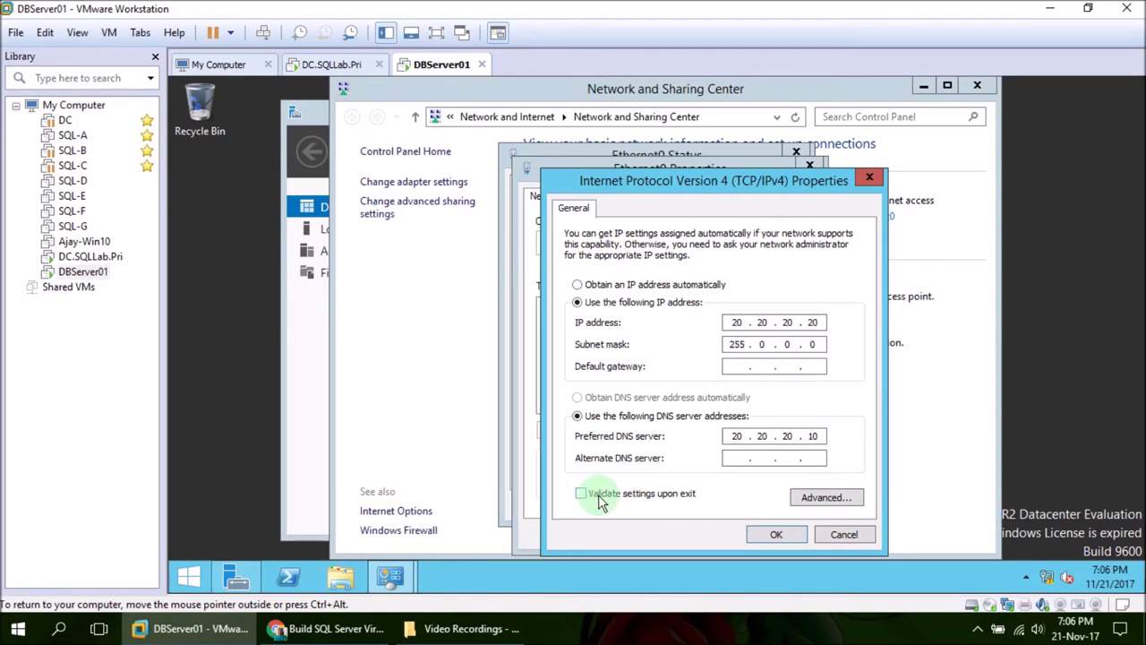
left_click(764, 534)
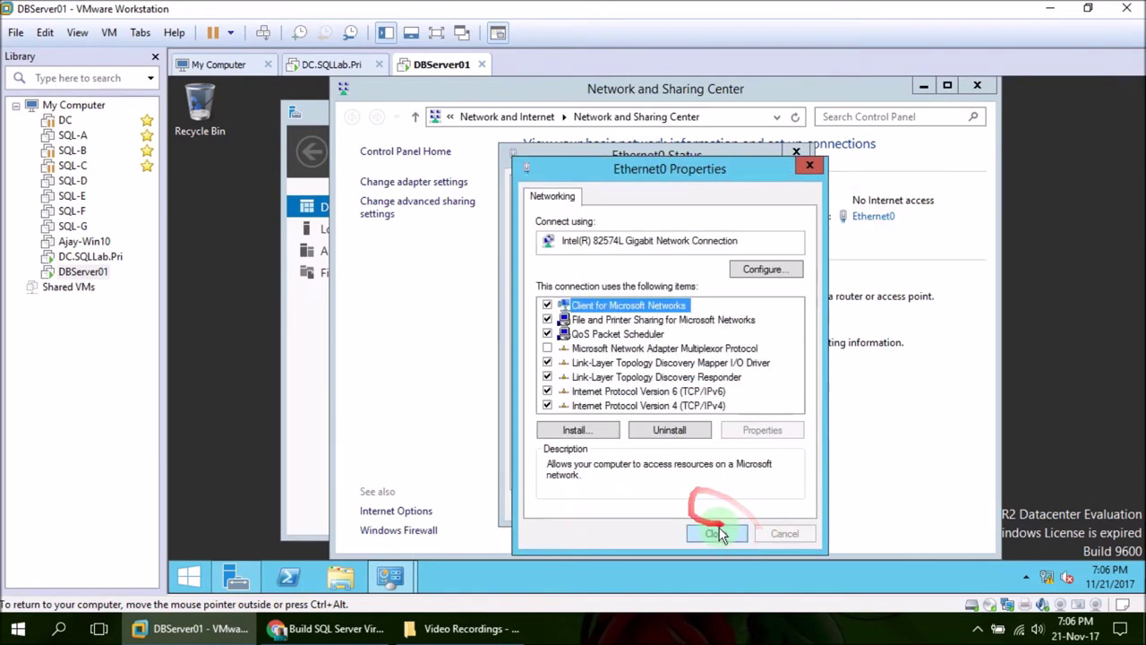
left_click(716, 532)
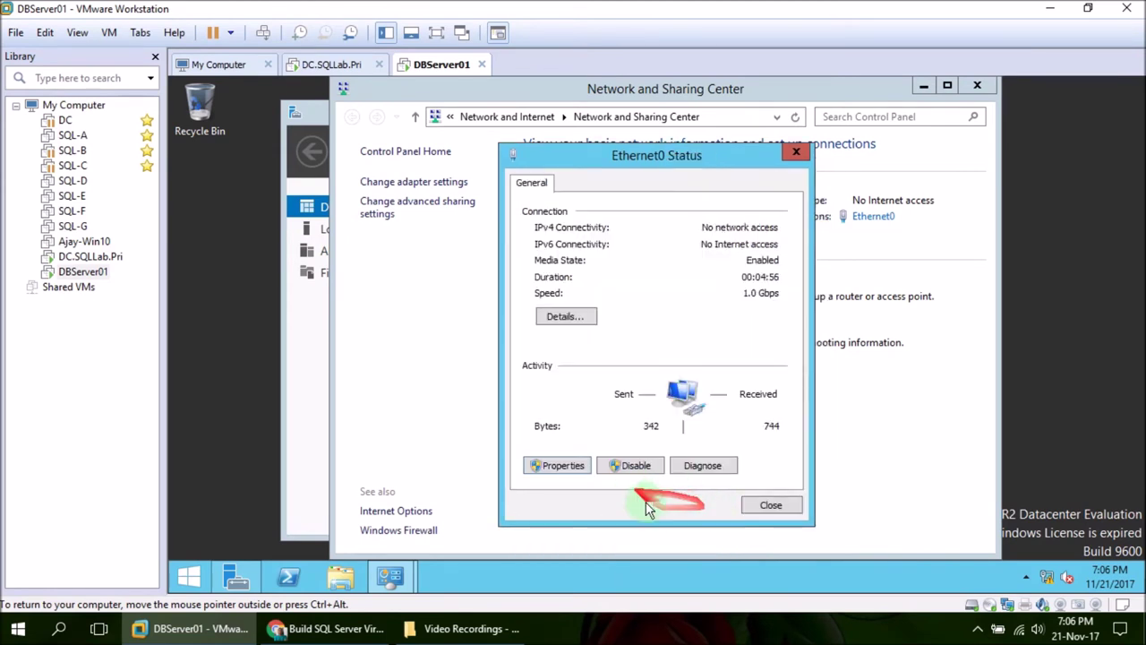
left_click(768, 506)
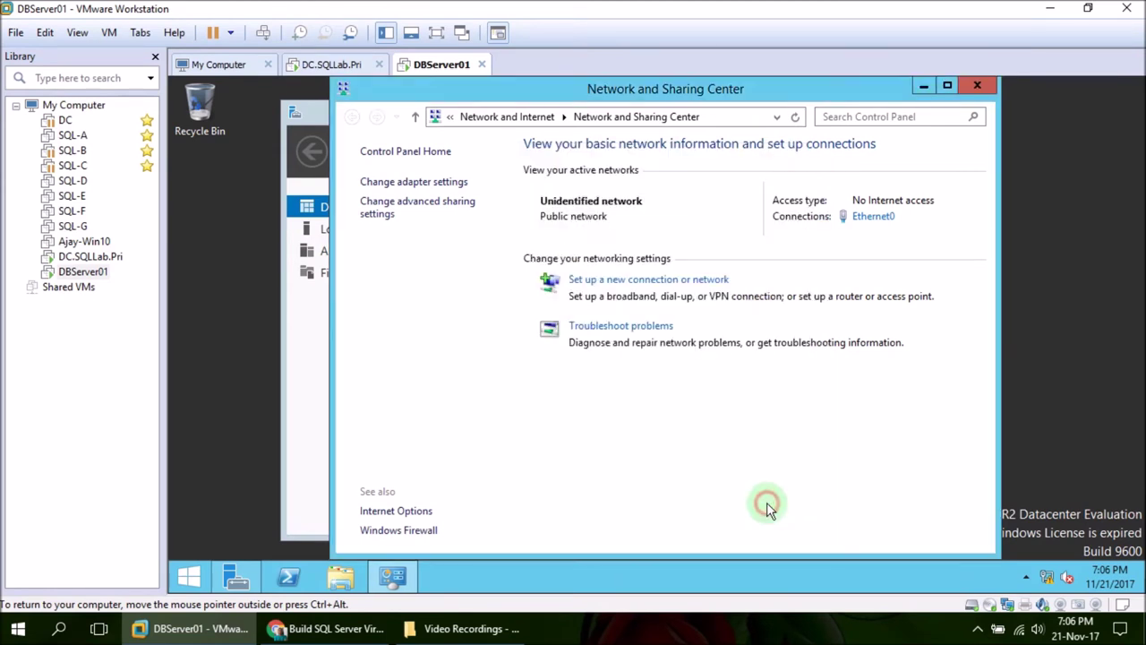
Launch Windows PowerShell as administrator and shrink its window
left_click(313, 475)
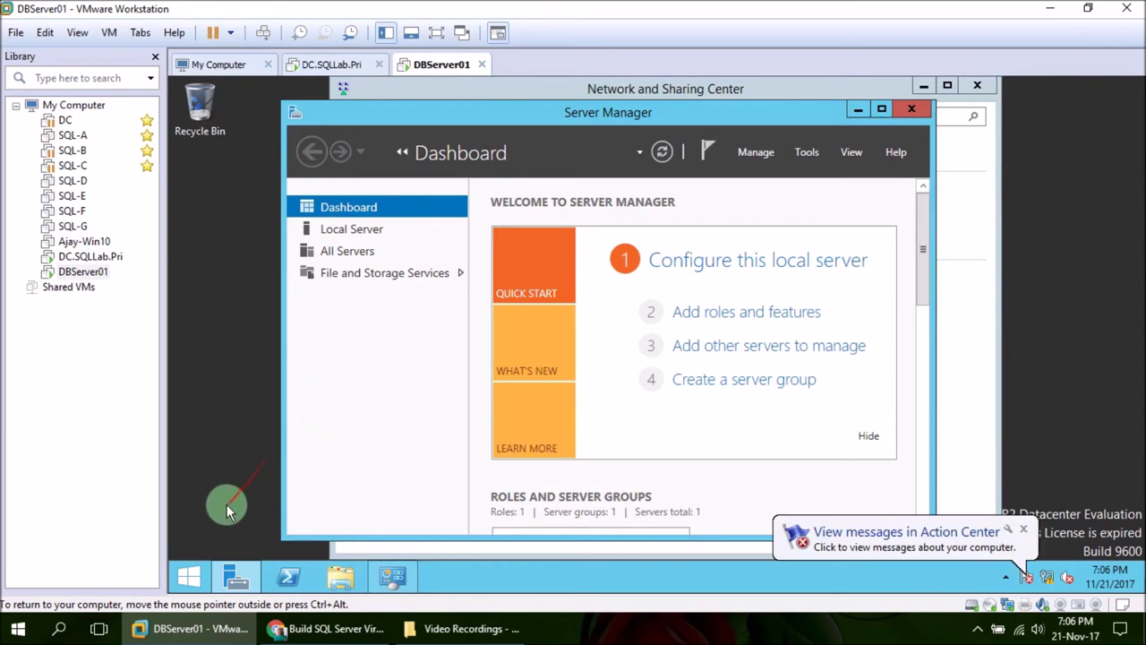
left_click(184, 569)
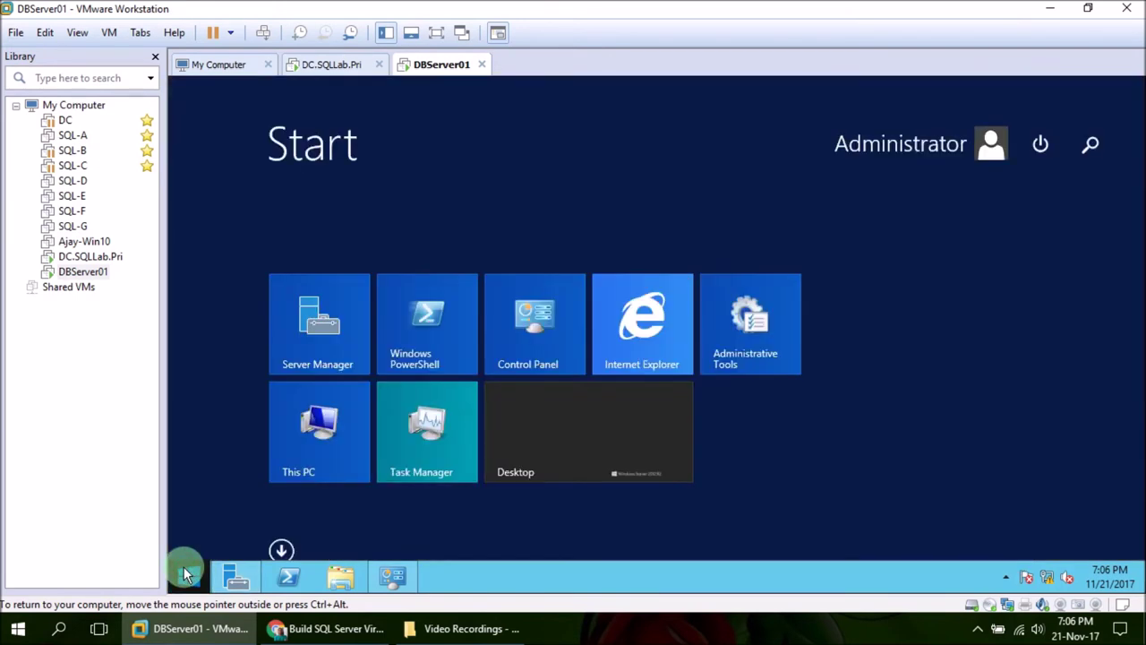
right_click(443, 324)
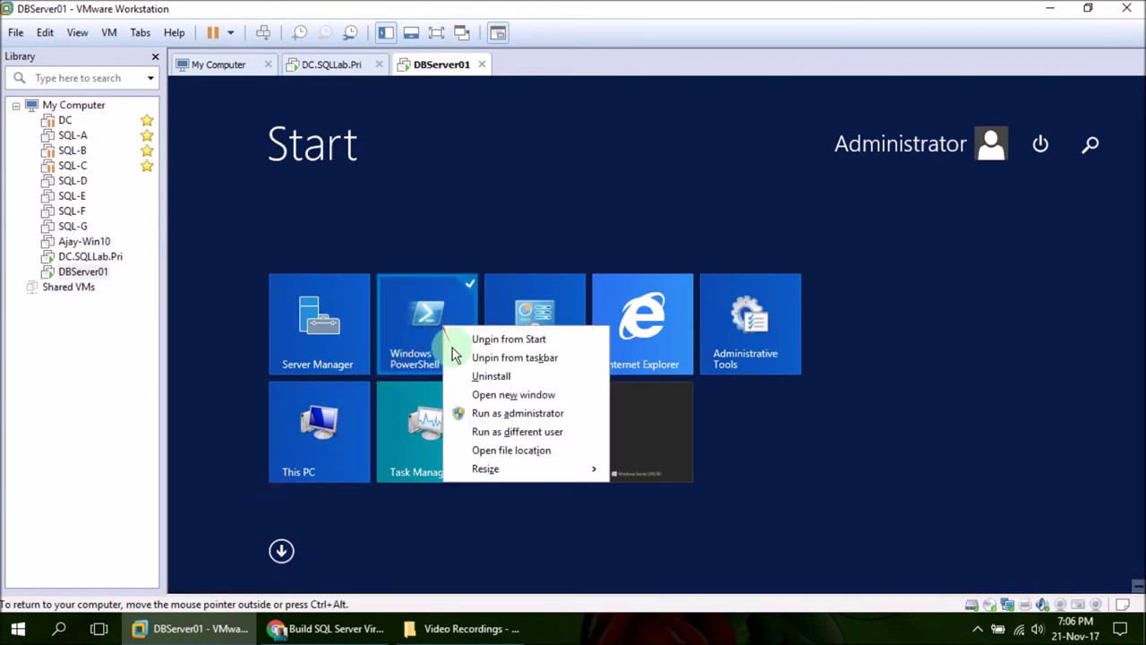
left_click(498, 416)
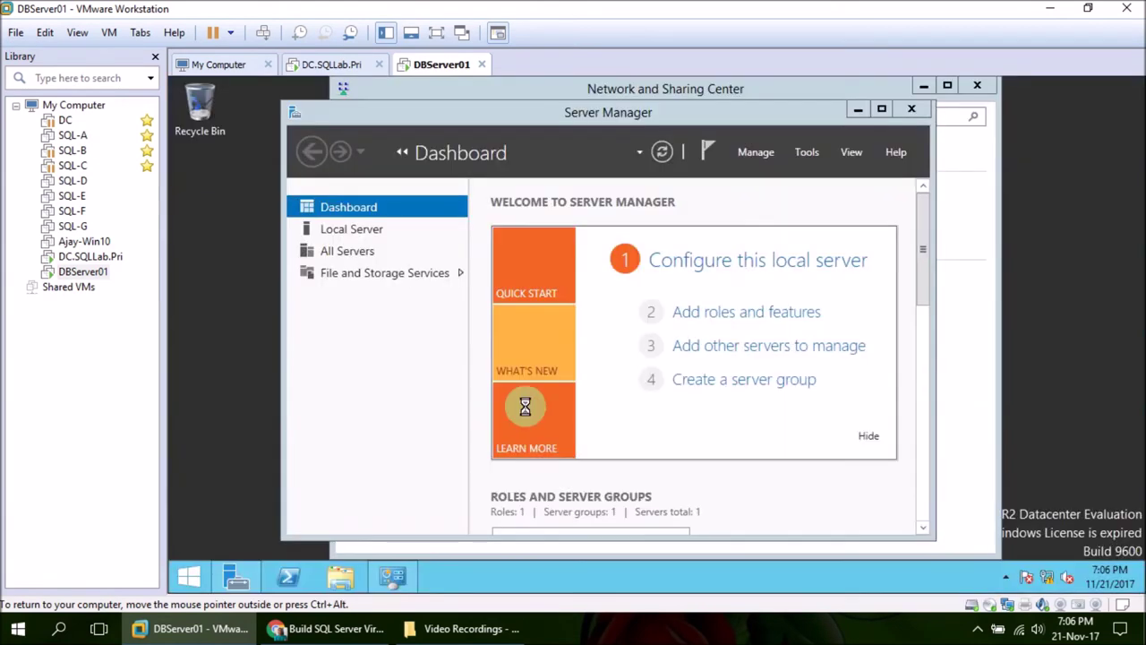
left_click_drag(583, 80, 594, 289)
Ping DC and 20.20.20.10, confirm 0% loss, then minimize PowerShell
type("ping DC")
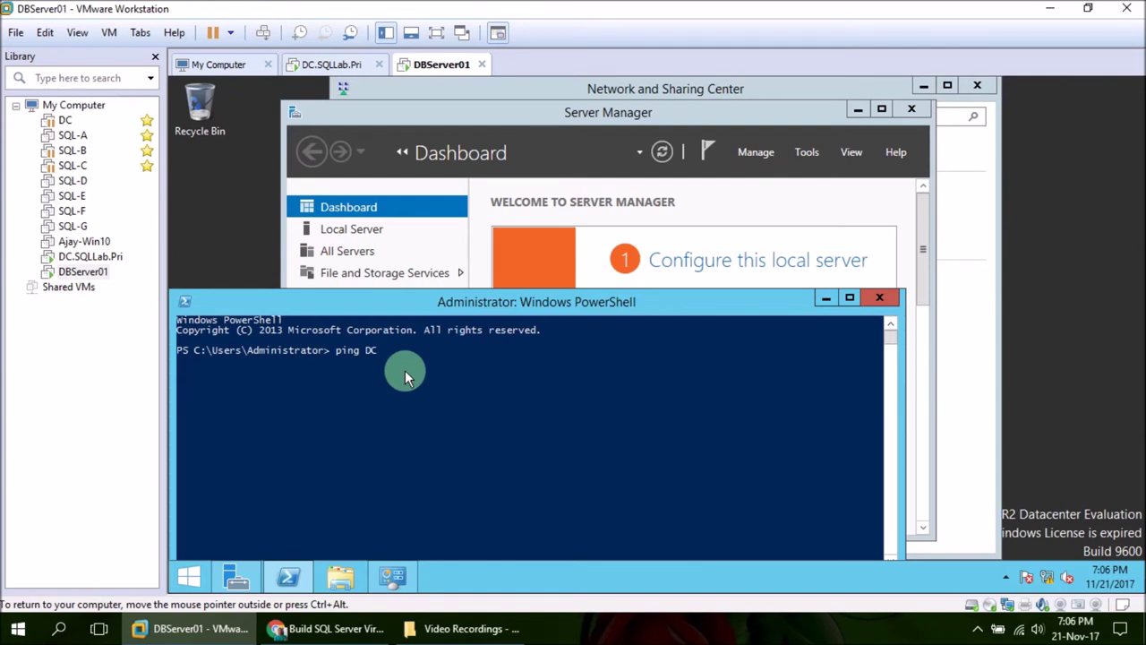
left_click(590, 632)
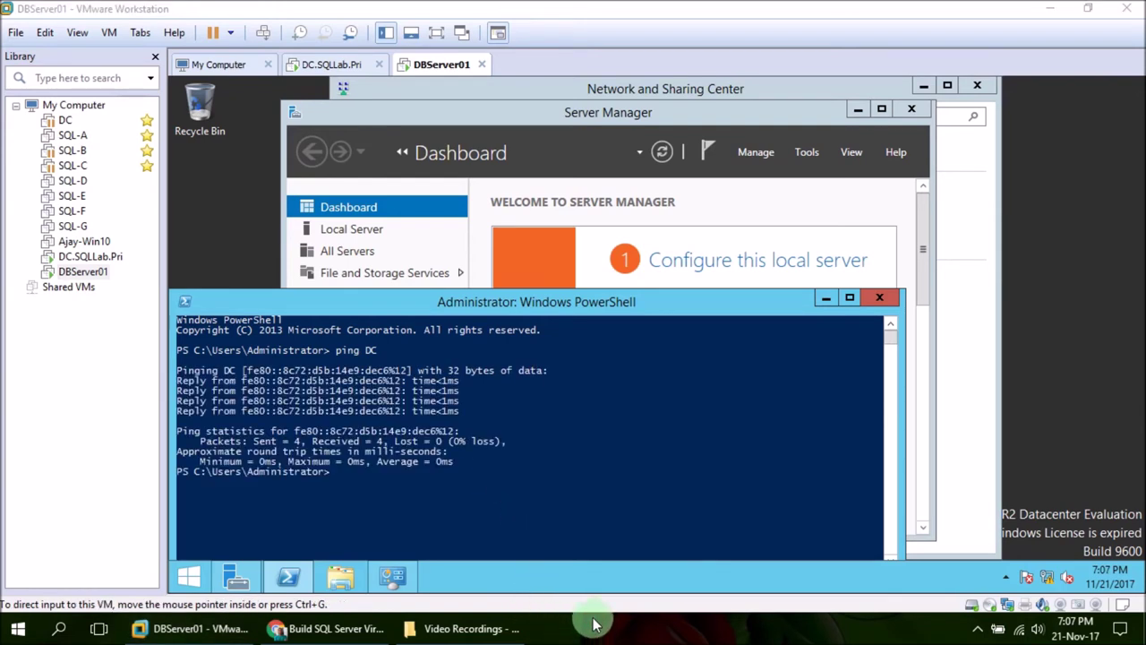
left_click(493, 468)
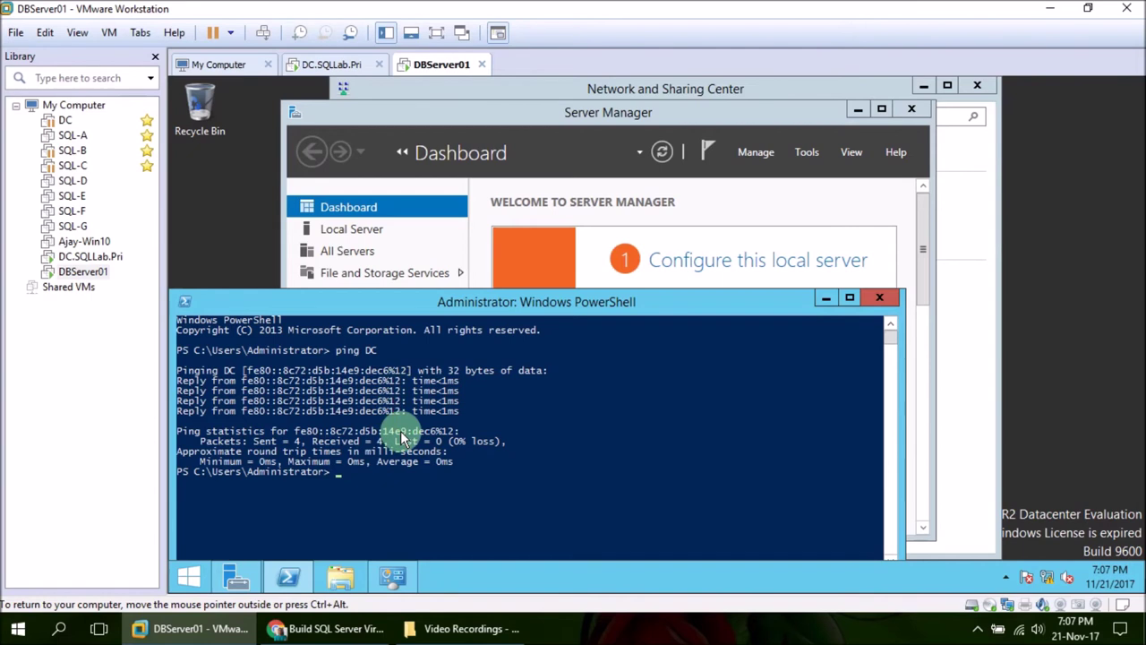
type("pin")
type("g 10.1")
key("BackSpace")
key("BackSpace")
key("BackSpace")
key("BackSpace")
type("20.2")
key("Return")
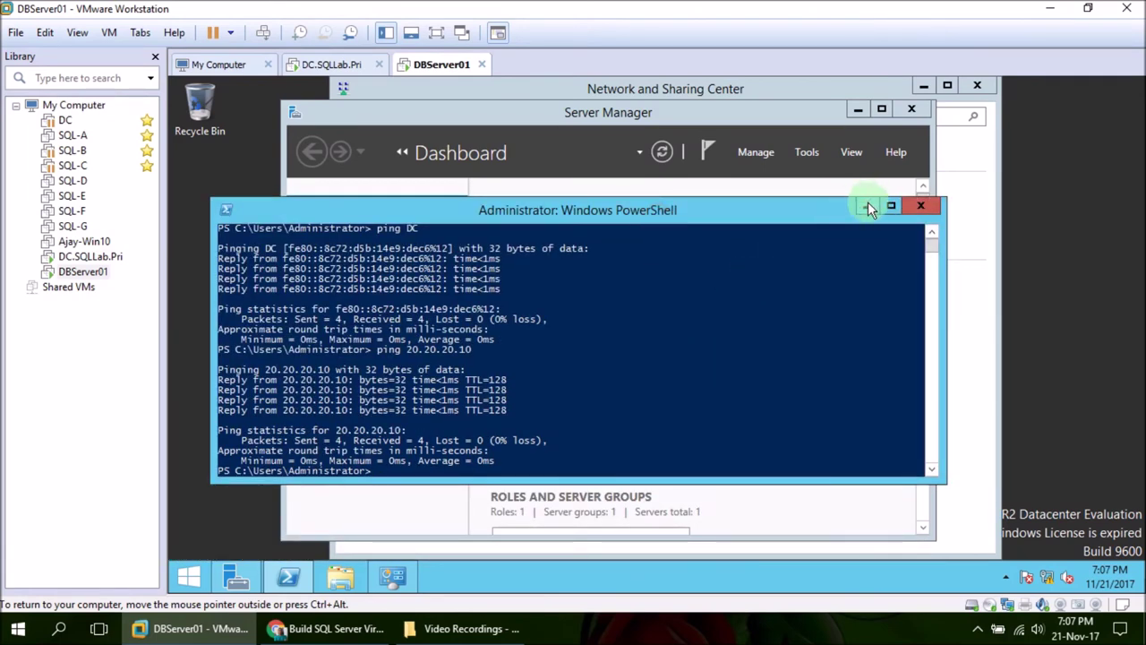
left_click(867, 207)
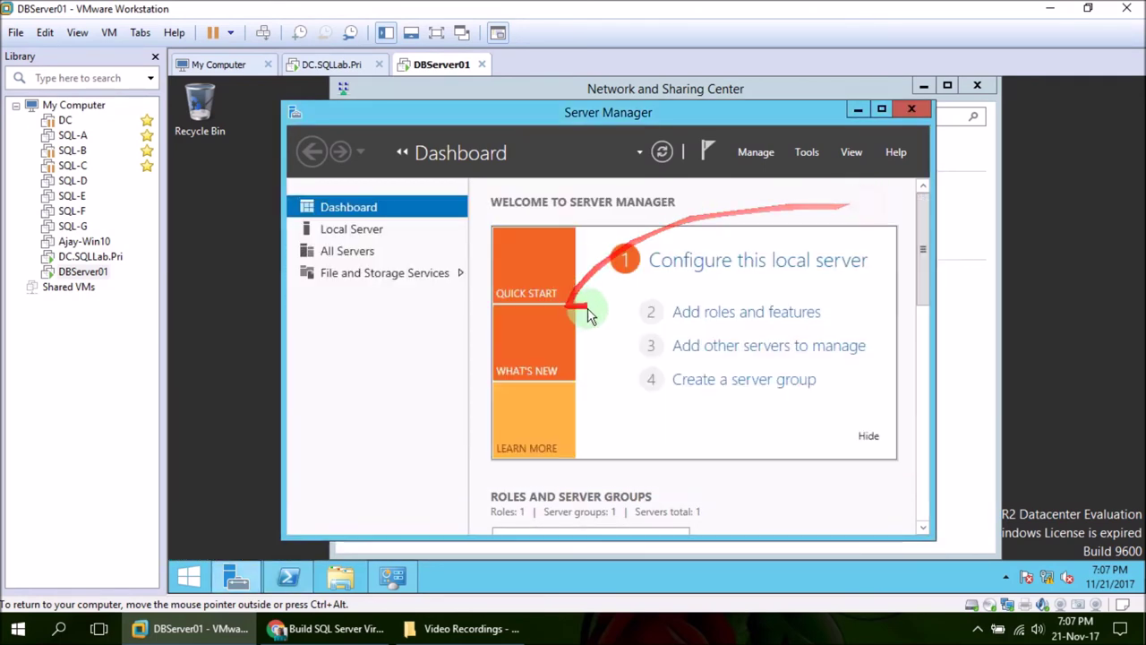
Minimize Server Manager and Network and Sharing Center, then open This PC's System properties
left_click(861, 111)
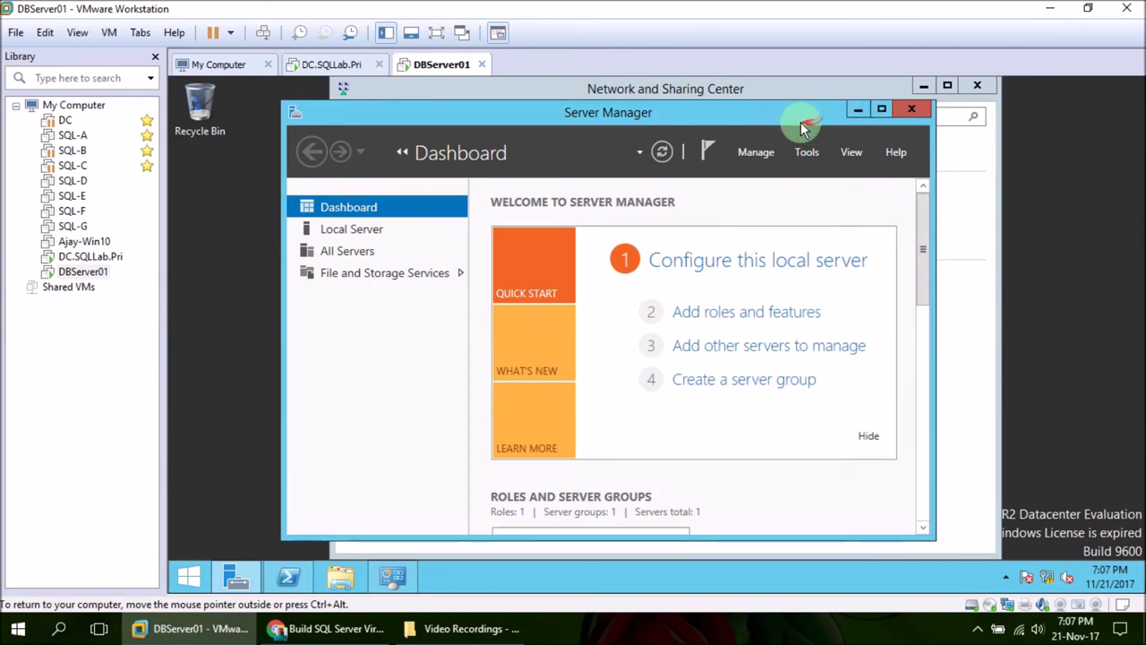
left_click(857, 110)
left_click(925, 88)
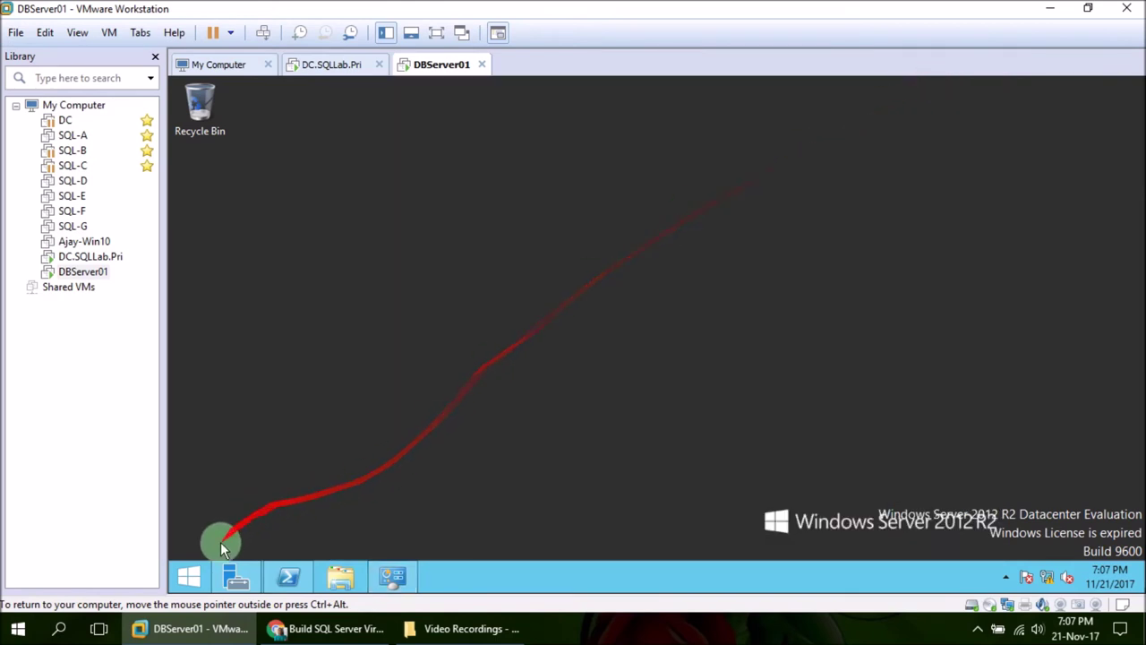
left_click(192, 574)
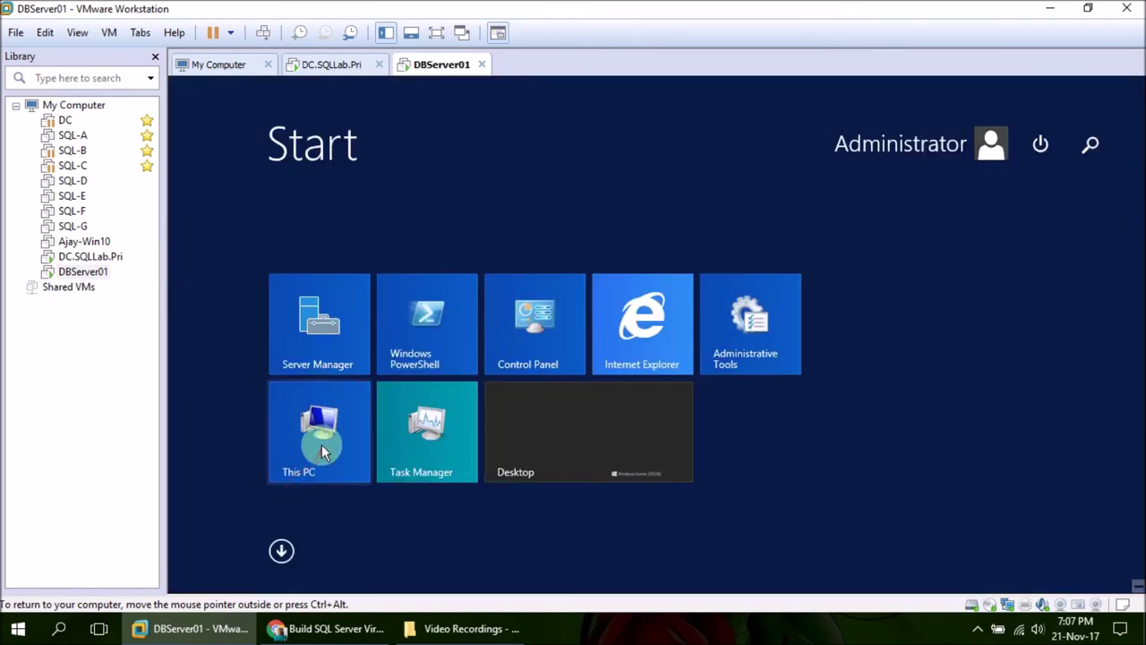
right_click(327, 418)
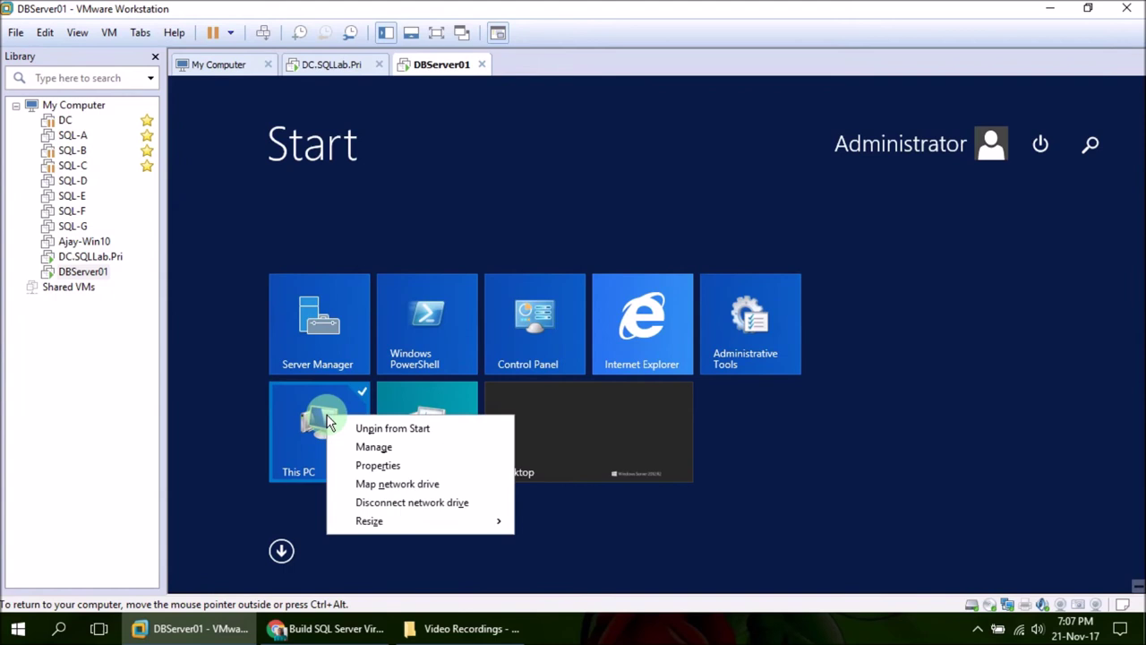
left_click(380, 467)
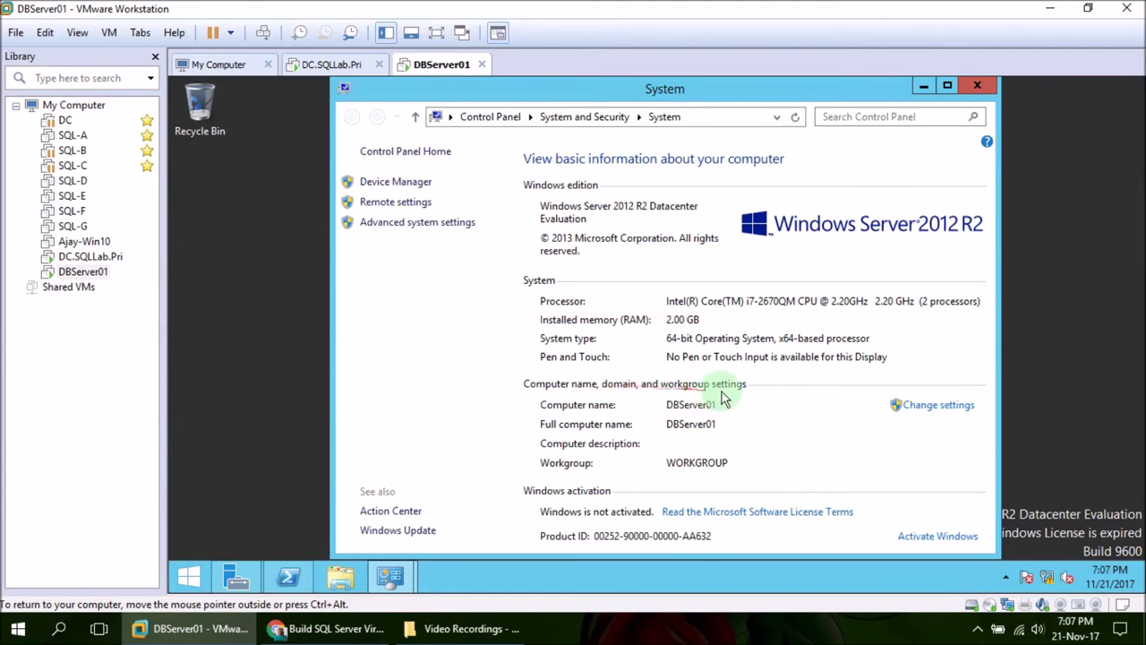
Make the computer a member of domain SQLLab.Pri and submit the change
left_click(936, 409)
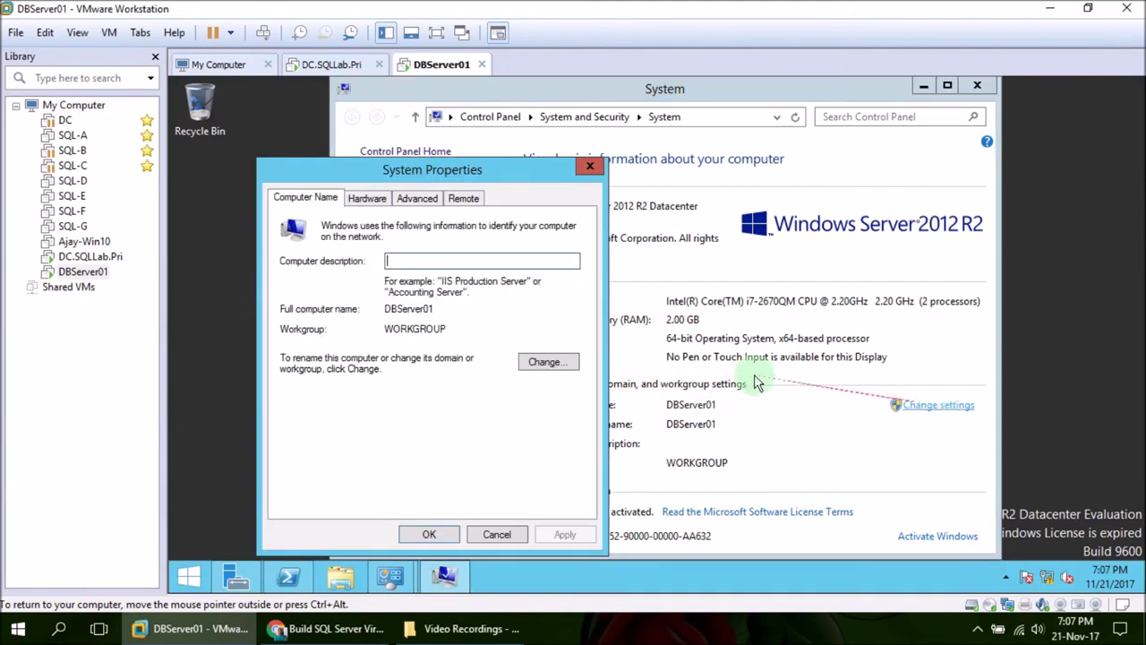
left_click(547, 365)
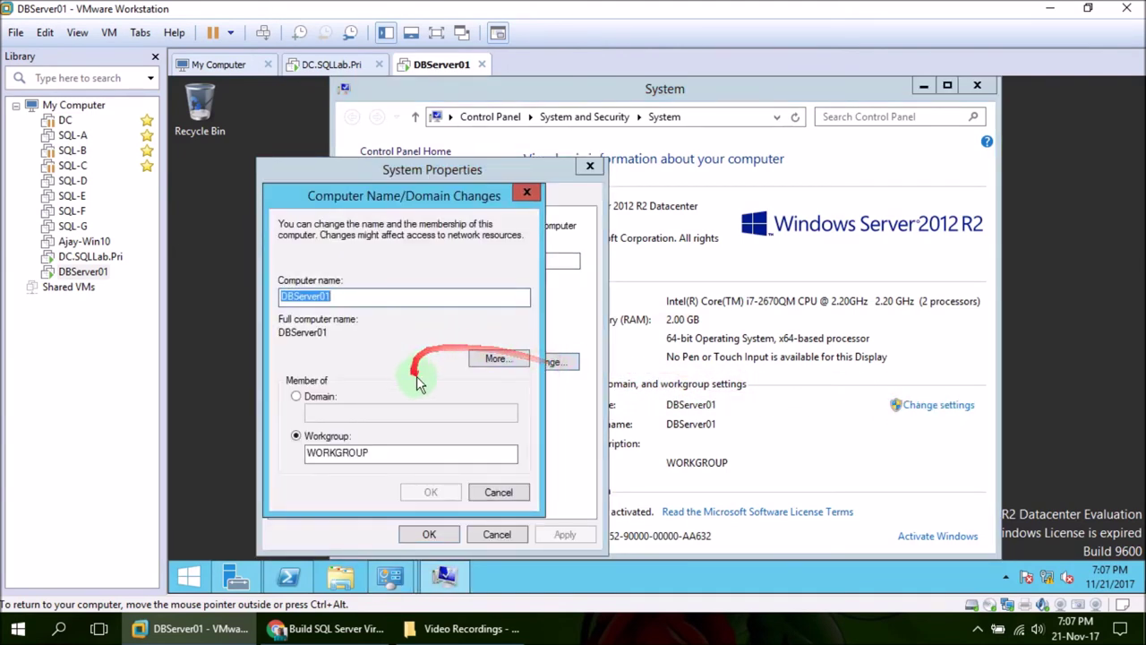
left_click(312, 396)
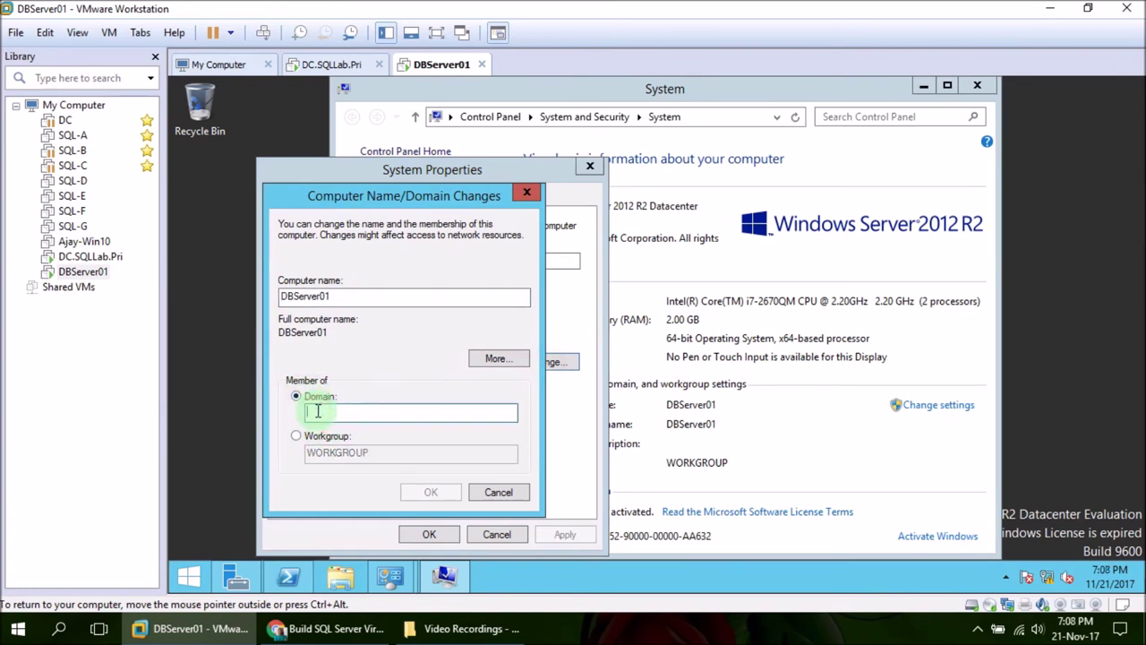
type("SQLLab.")
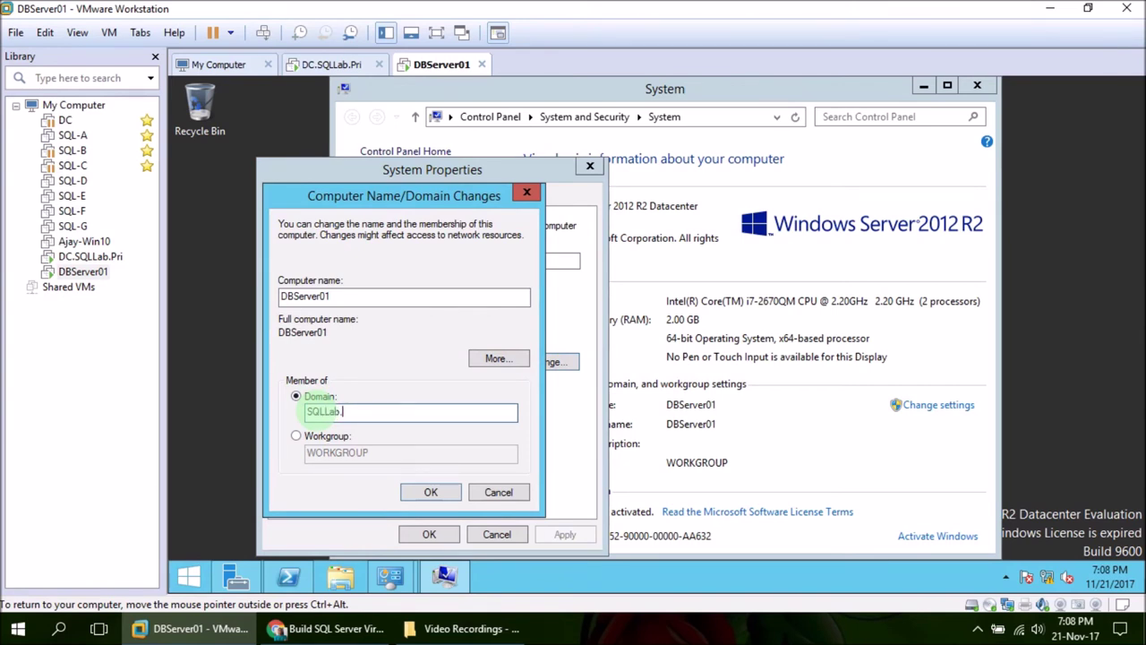
type("Pri")
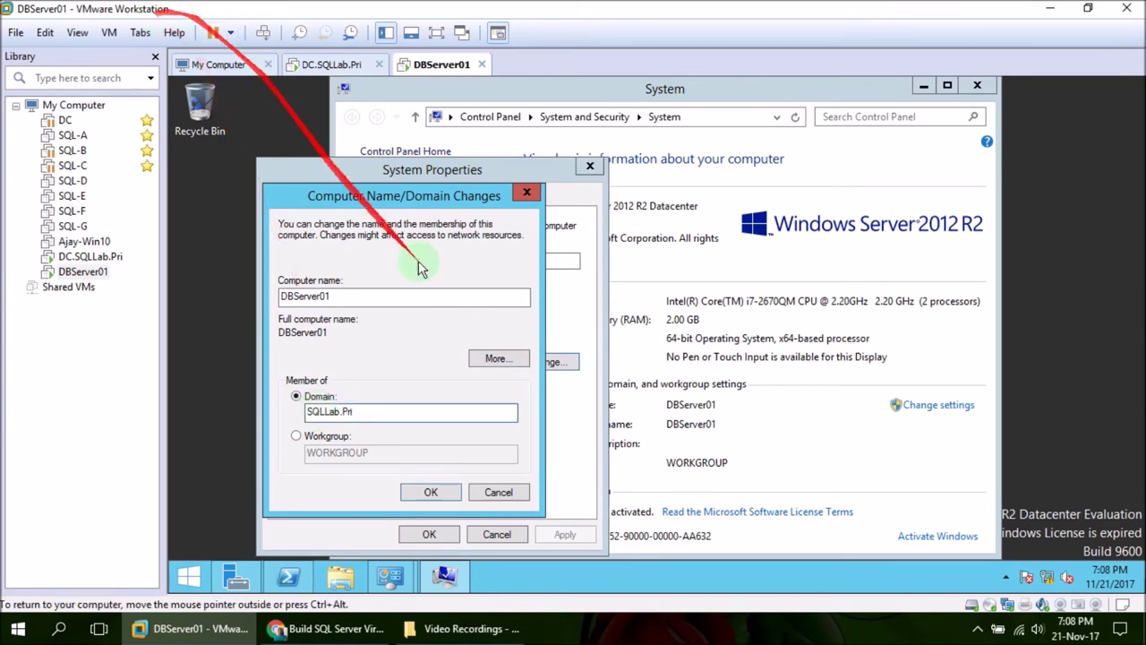
left_click(438, 494)
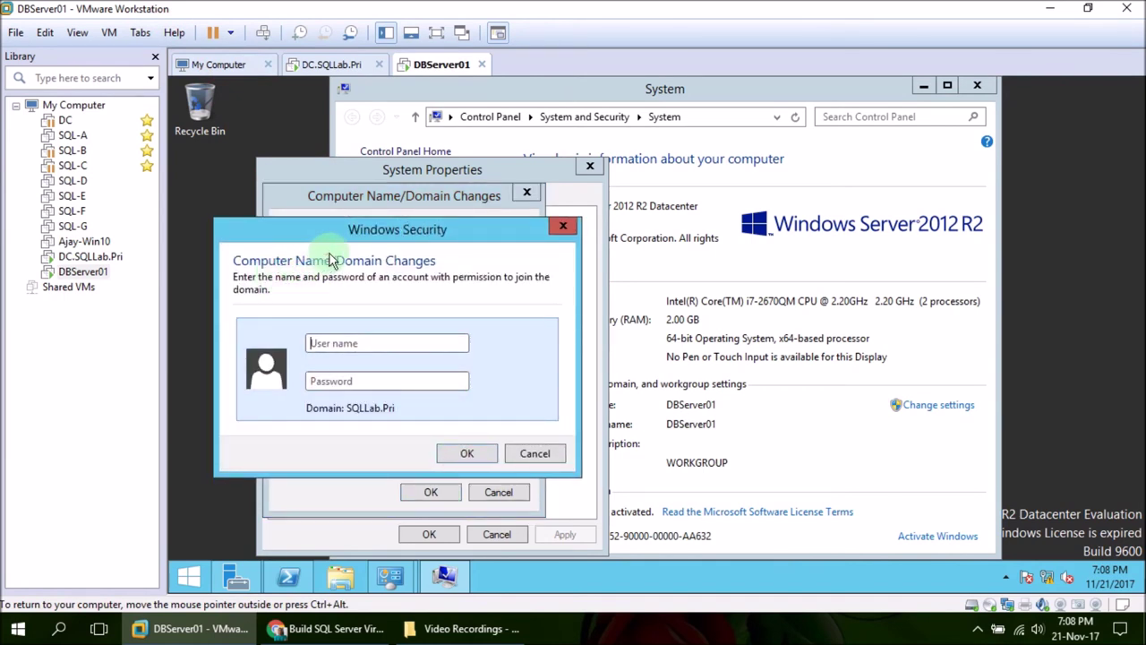
Enter the domain account's user name and password, then acknowledge the welcome and restart notices
left_click(333, 343)
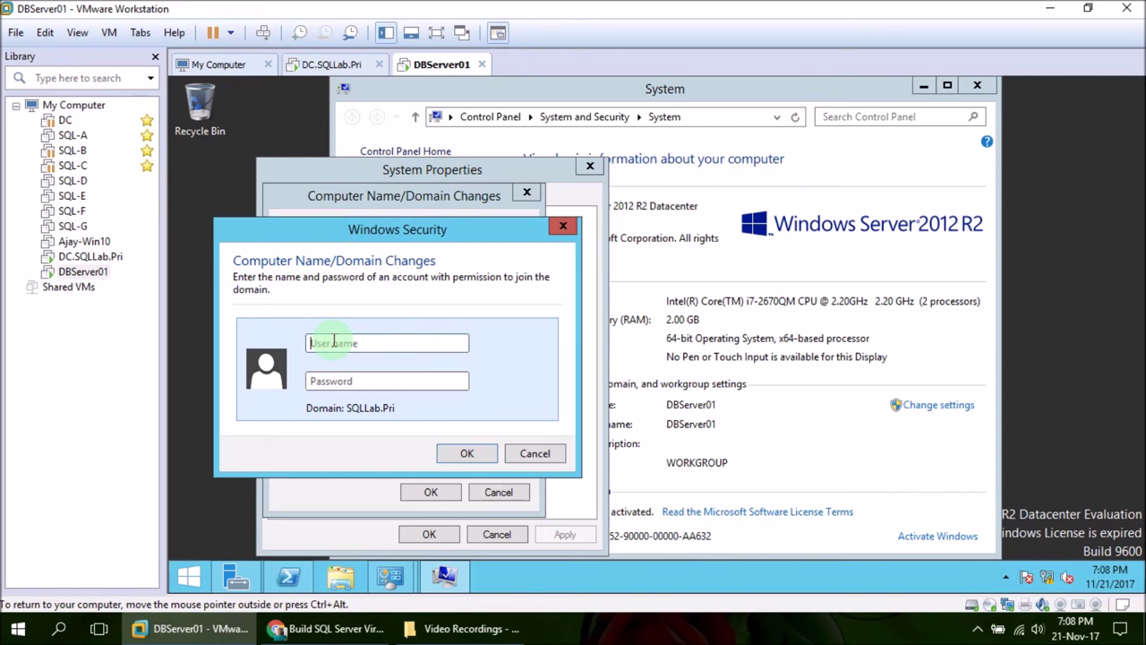
type("A")
type("••")
type("•••••••")
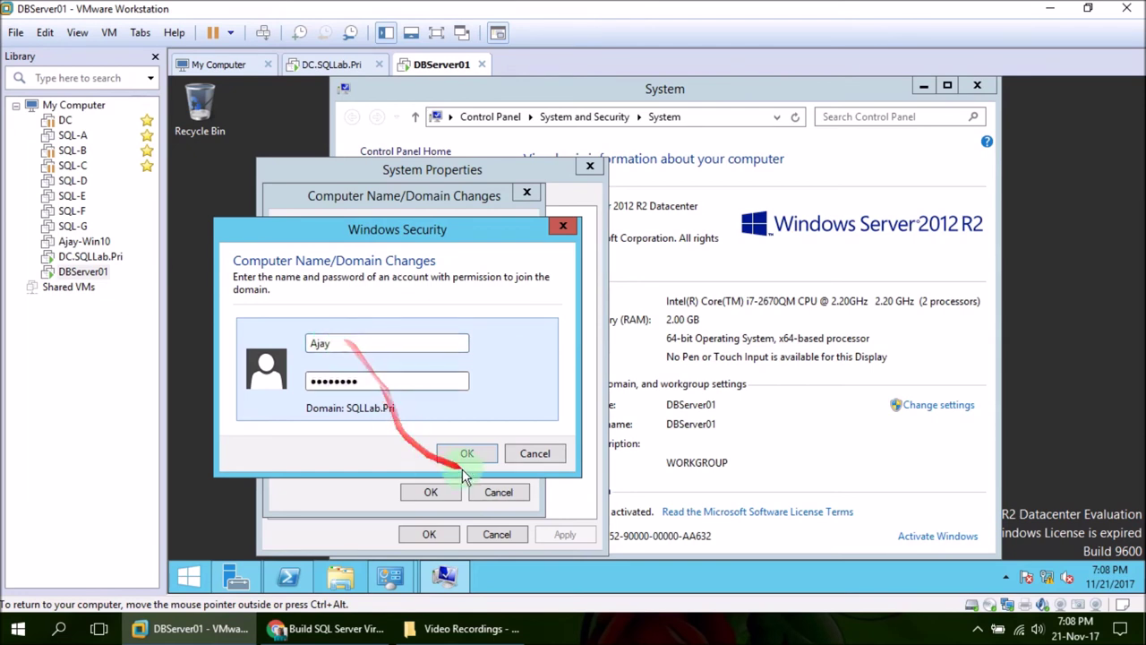
left_click(466, 453)
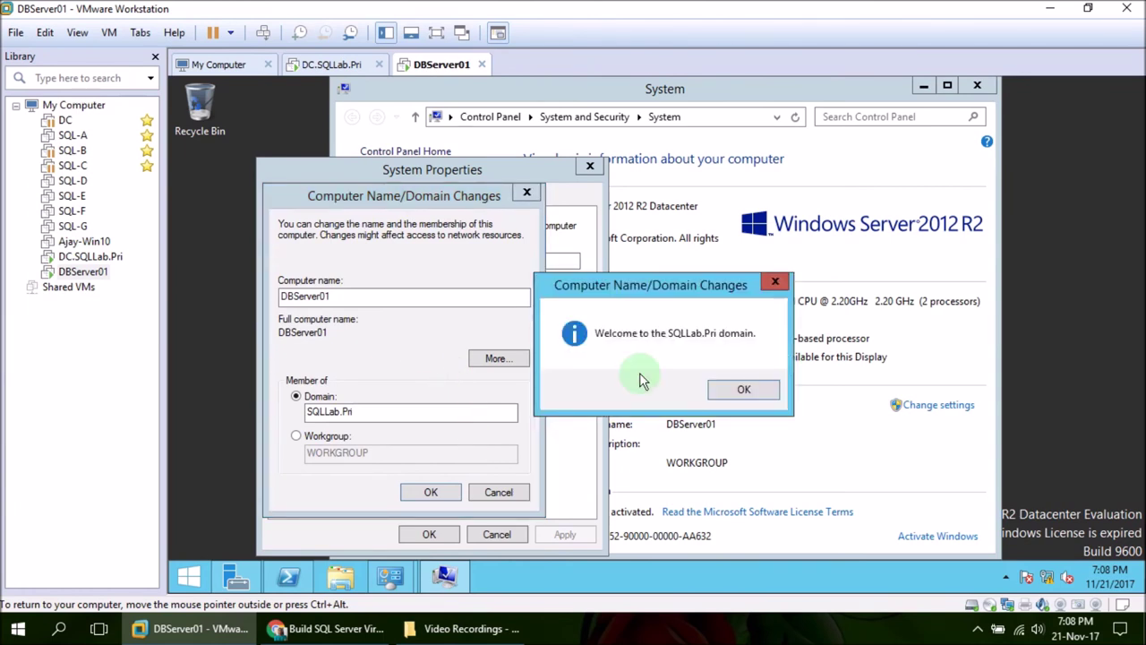
left_click(746, 391)
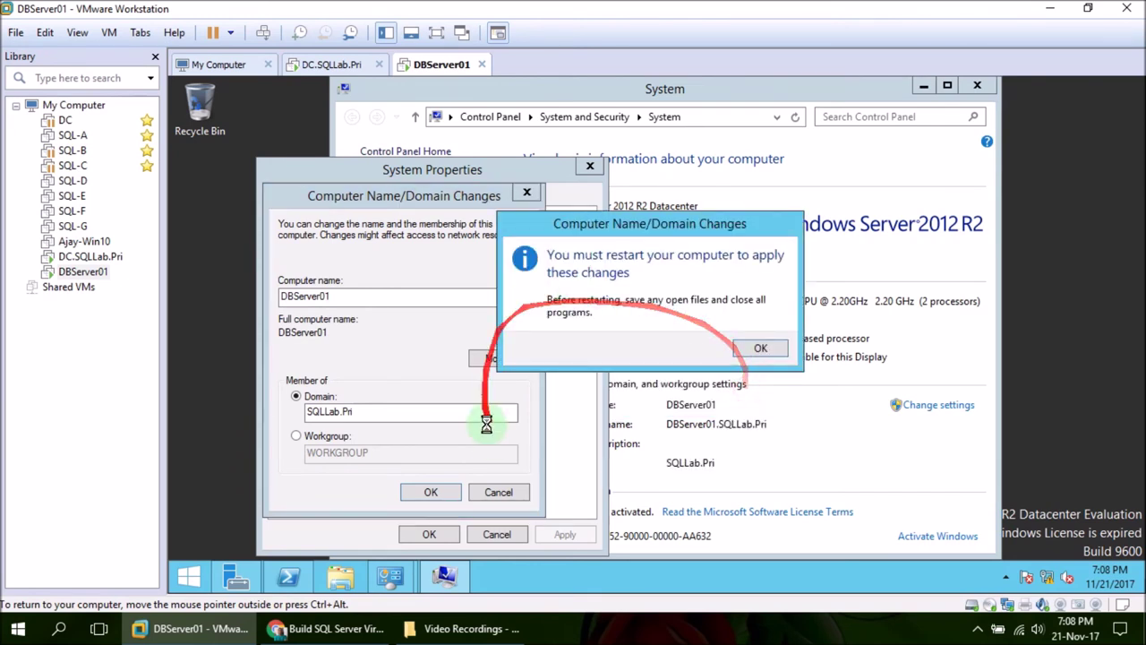
left_click(761, 349)
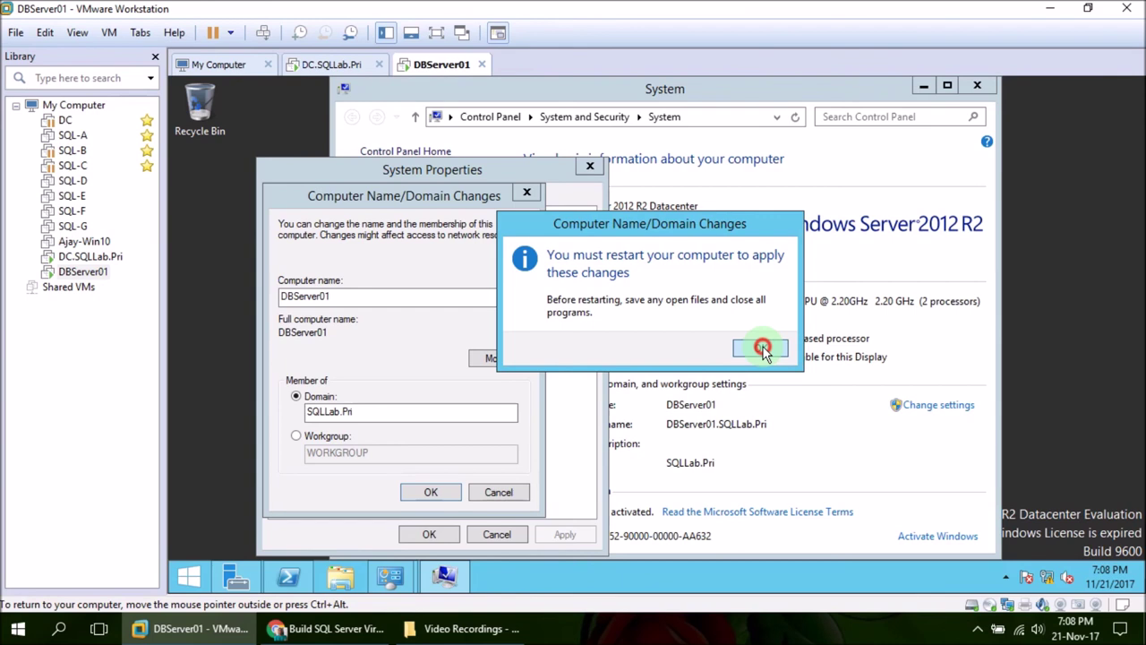
left_click(763, 349)
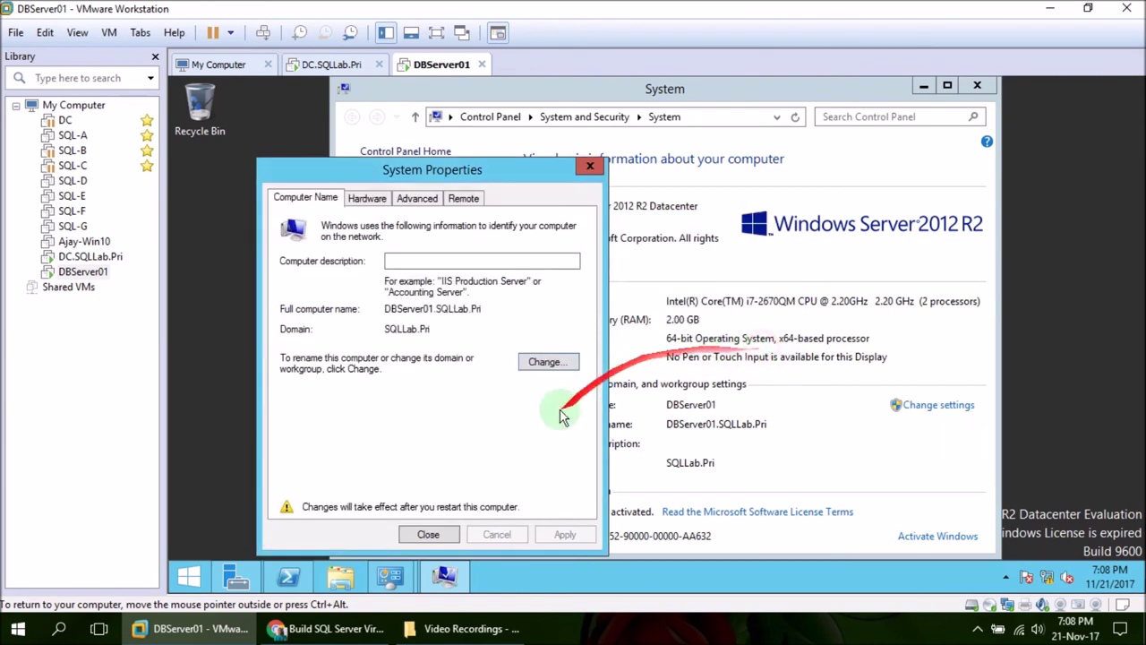
Close System Properties and restart DBServer01 now, waiting for the sign-in screen
left_click(439, 534)
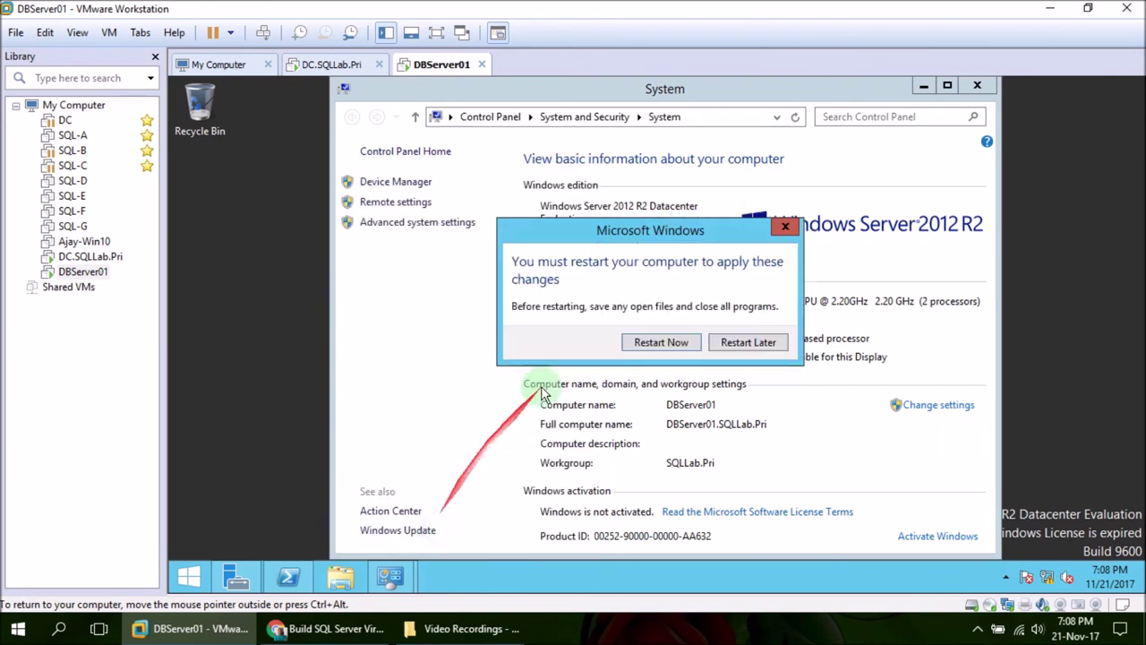
left_click(651, 410)
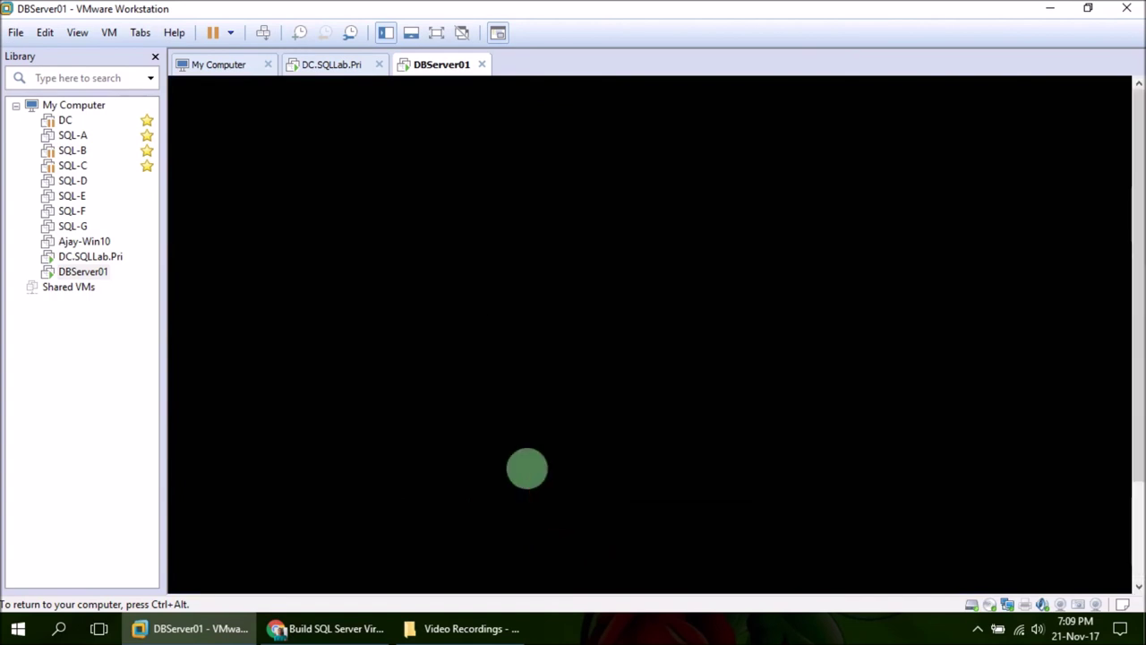
left_click(591, 634)
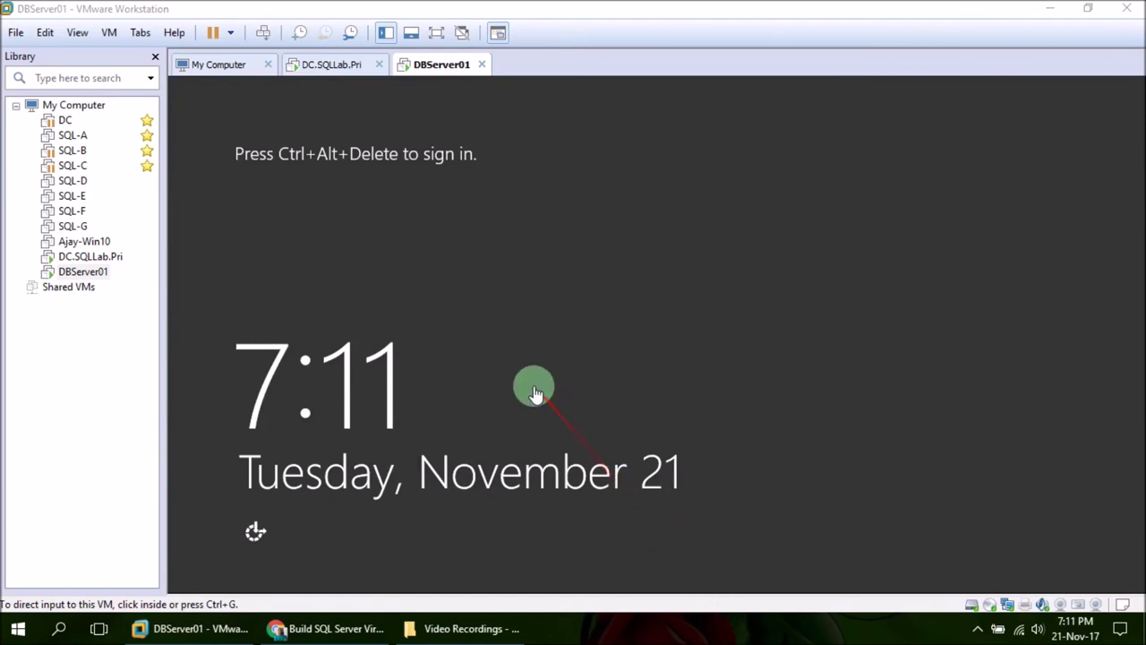
Sign in to DBServer01 as Other user, entering a SQLLab domain user name and password
left_click(261, 32)
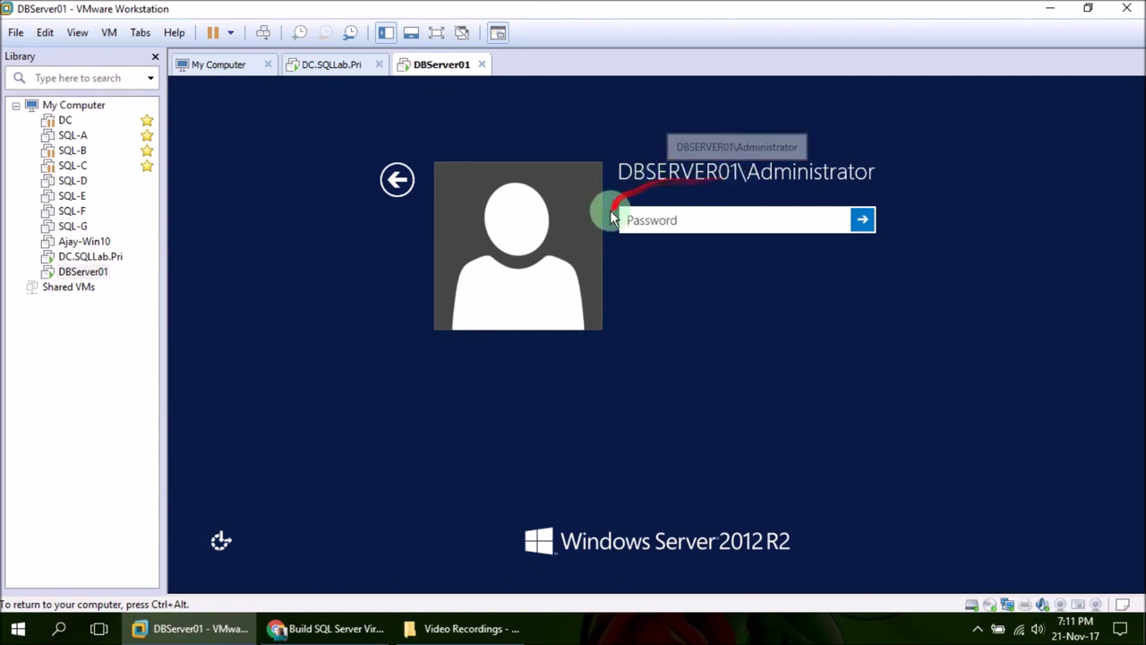
left_click(401, 182)
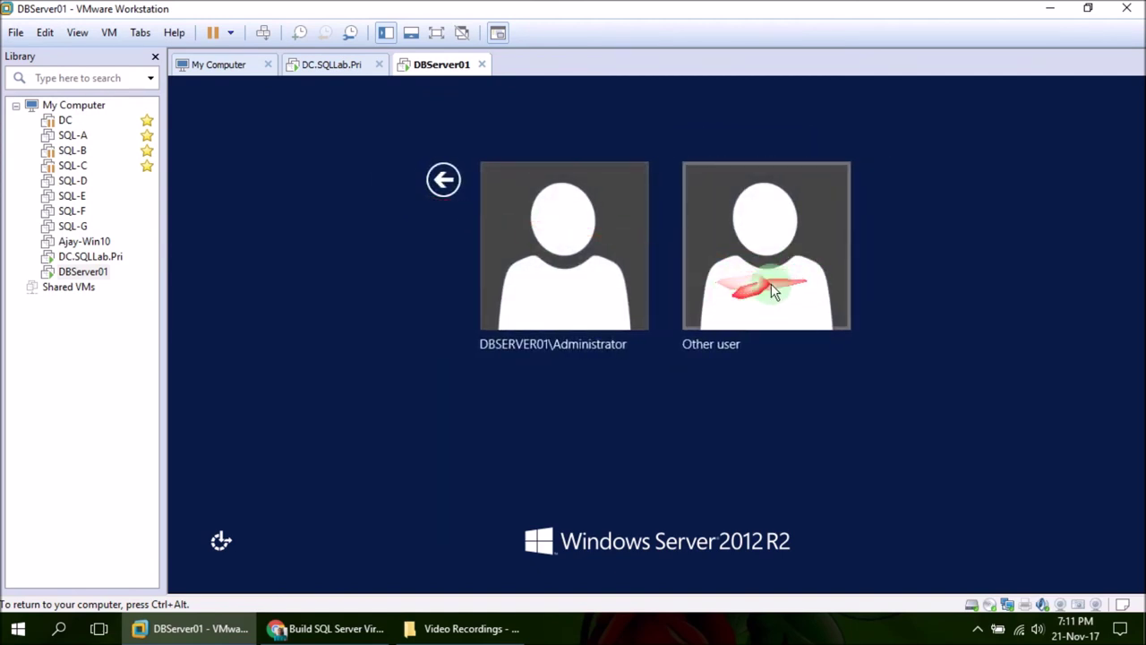
left_click(743, 278)
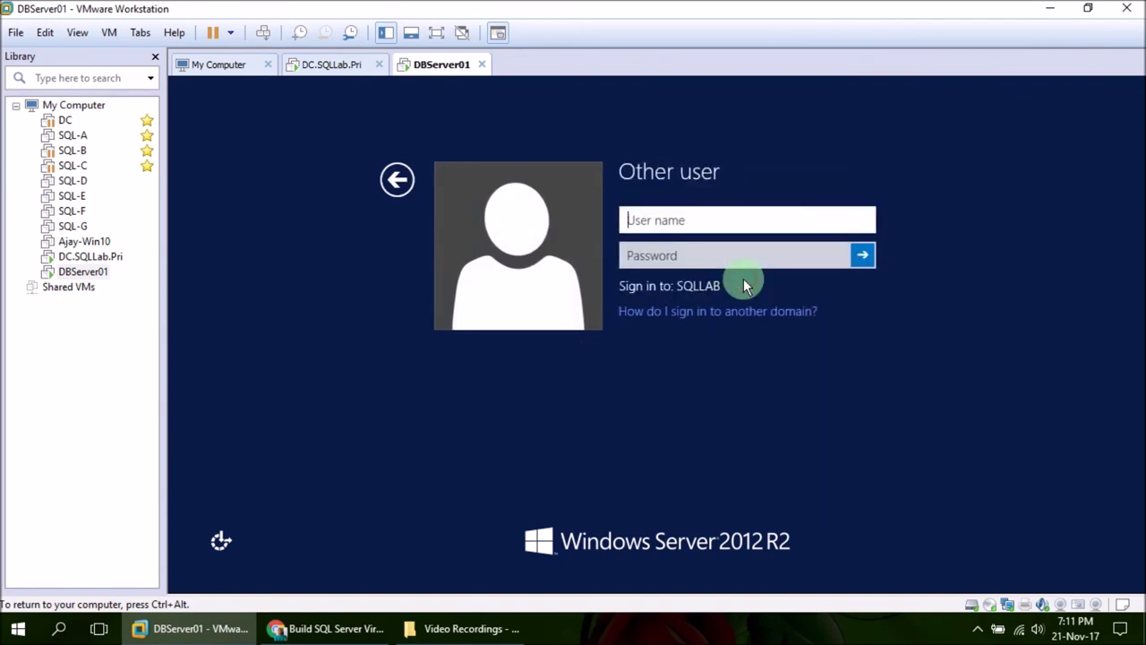
type("SQLLab\\Ajay")
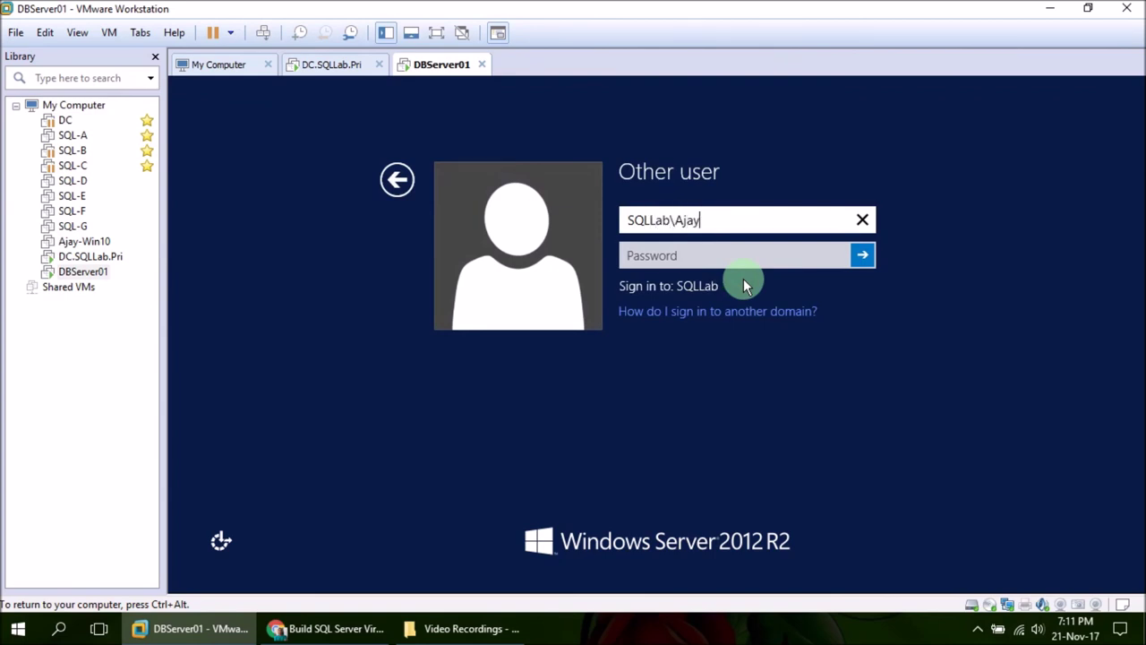
key("Tab")
type("*****")
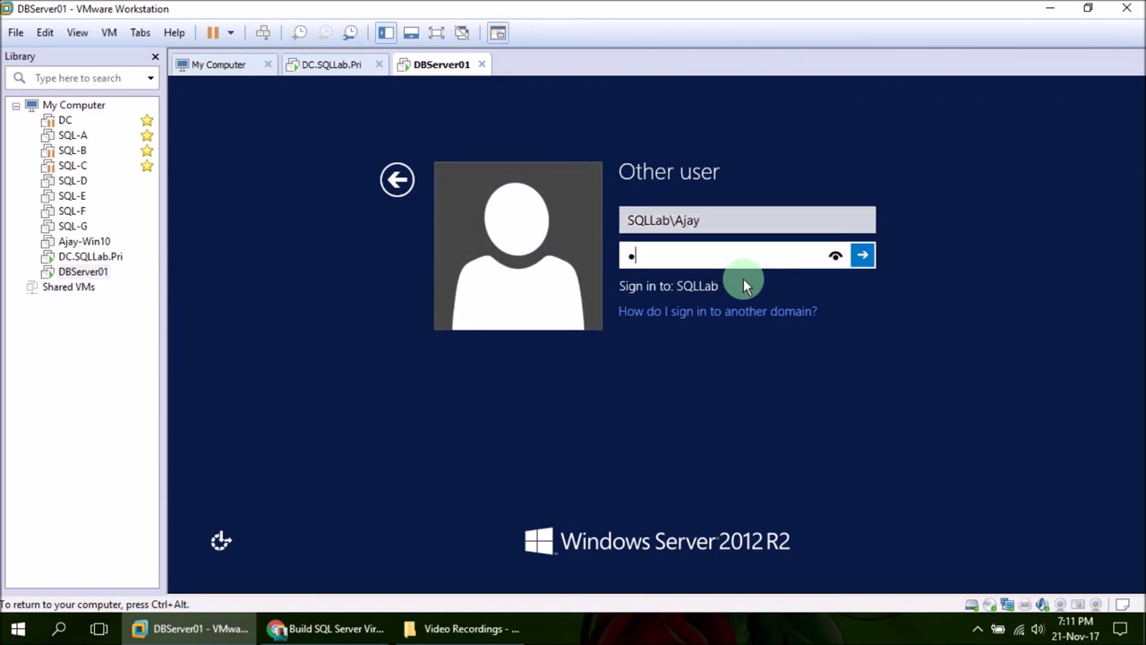
type("***")
key("Return")
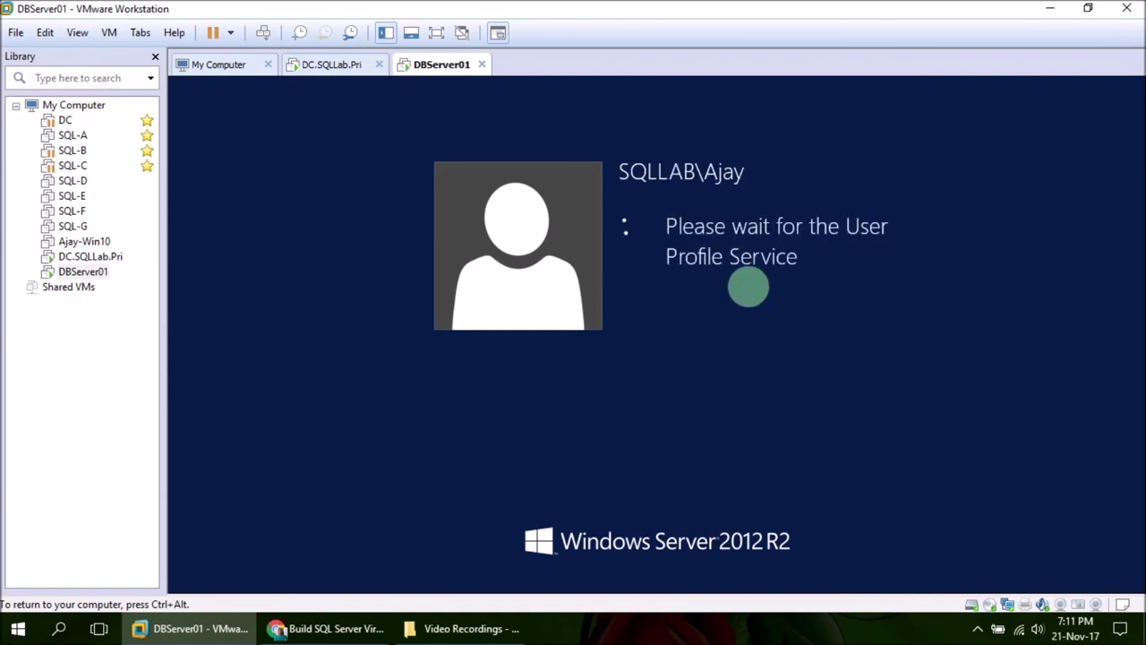